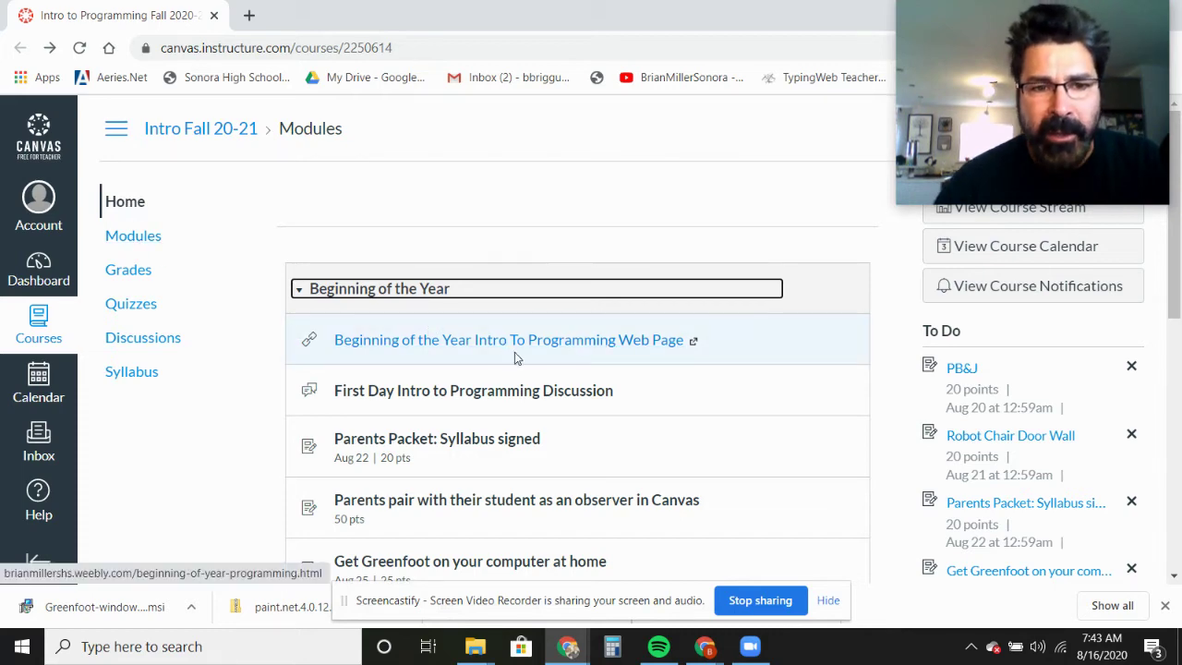
Step: Open the "Get Greenfoot on your computer at home" assignment in the Beginning of the Year module and follow its link to the instructions document
scroll(517, 356, "down", 1)
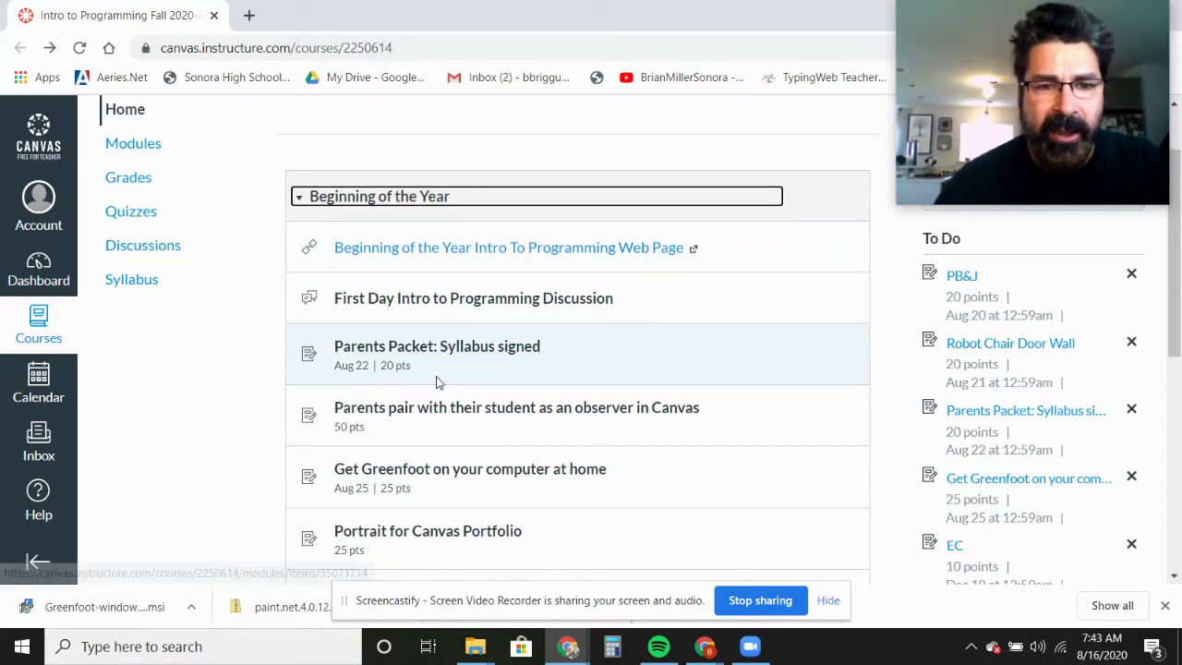
scroll(441, 383, "down", 1)
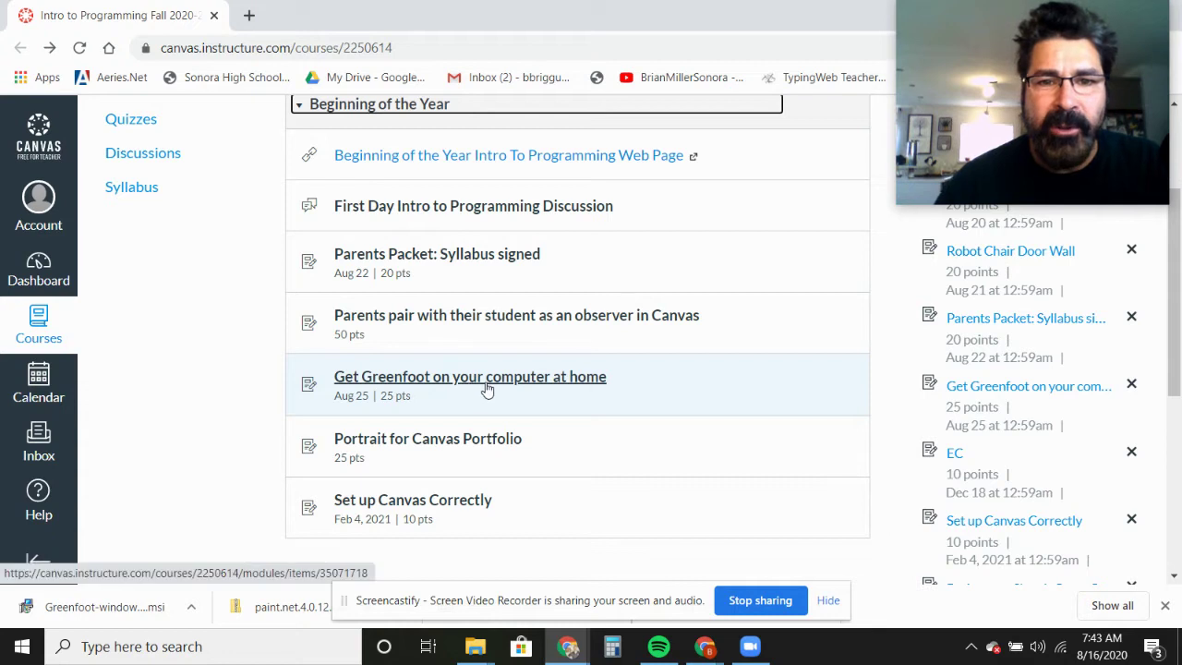
left_click(427, 388)
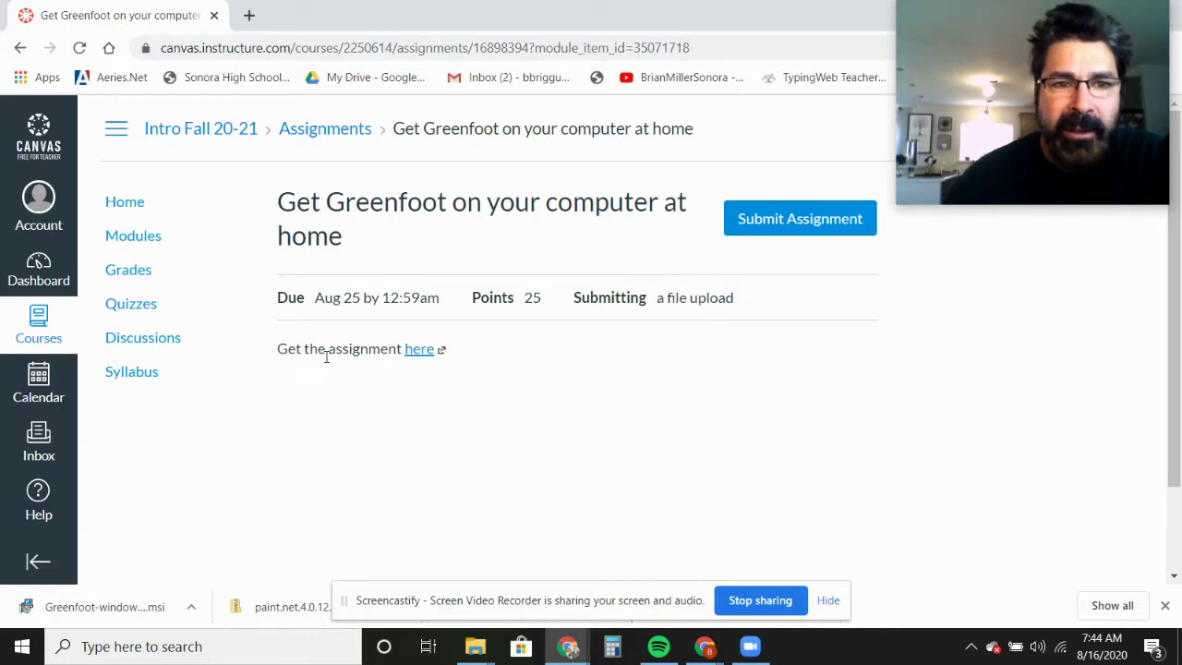
left_click(421, 352)
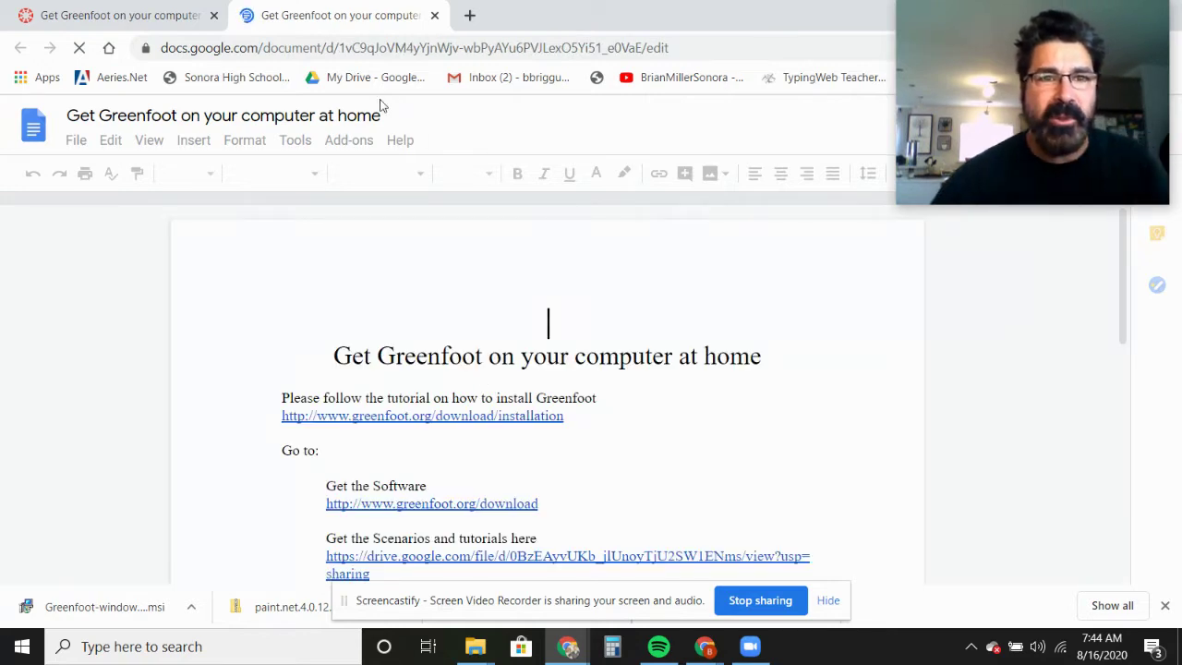
Step: Open the greenfoot.org installation tutorial linked in the document and review its instructions for each operating system
scroll(362, 254, "down", 1)
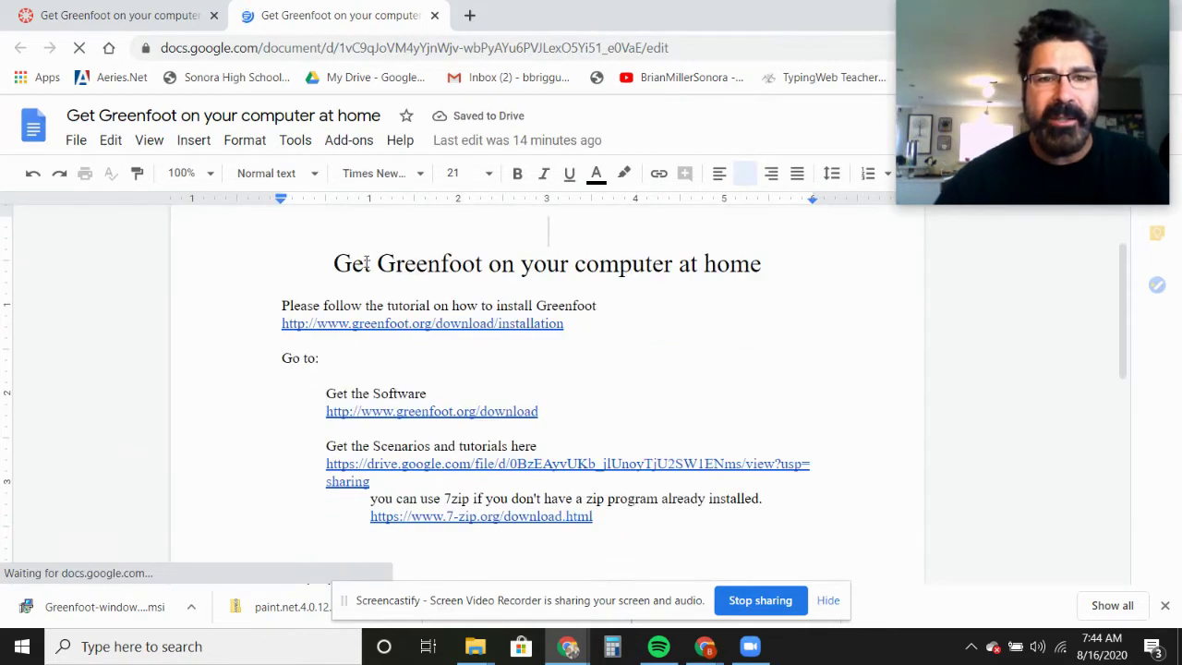
left_click(378, 332)
left_click(386, 349)
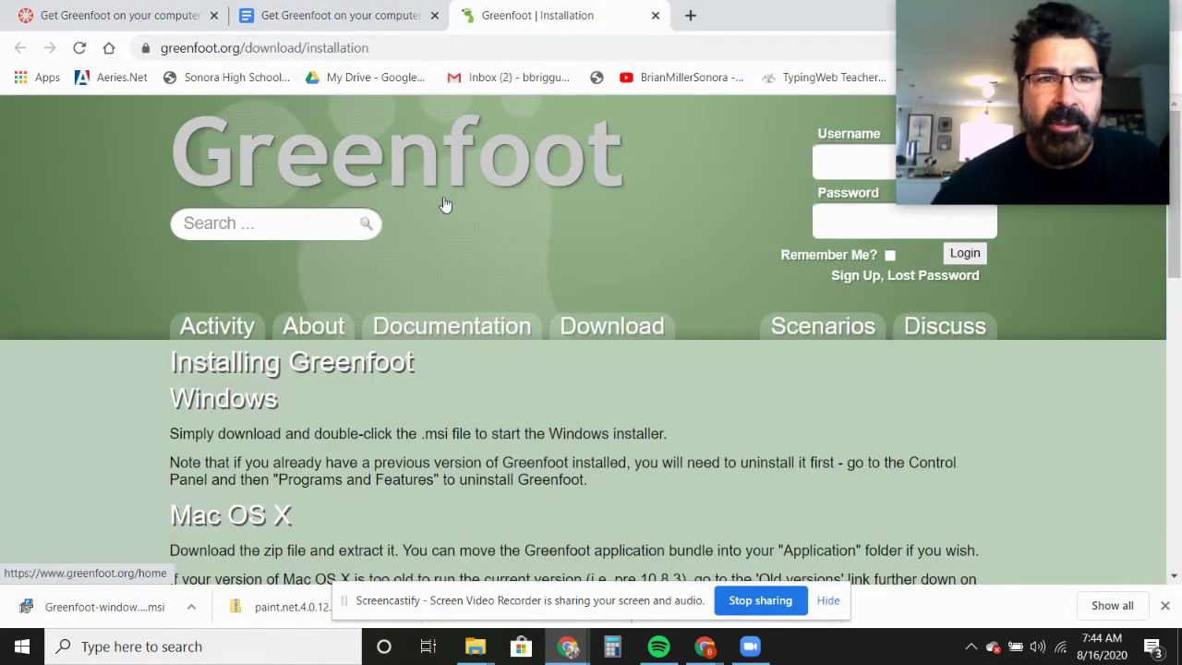
scroll(443, 291, "down", 12)
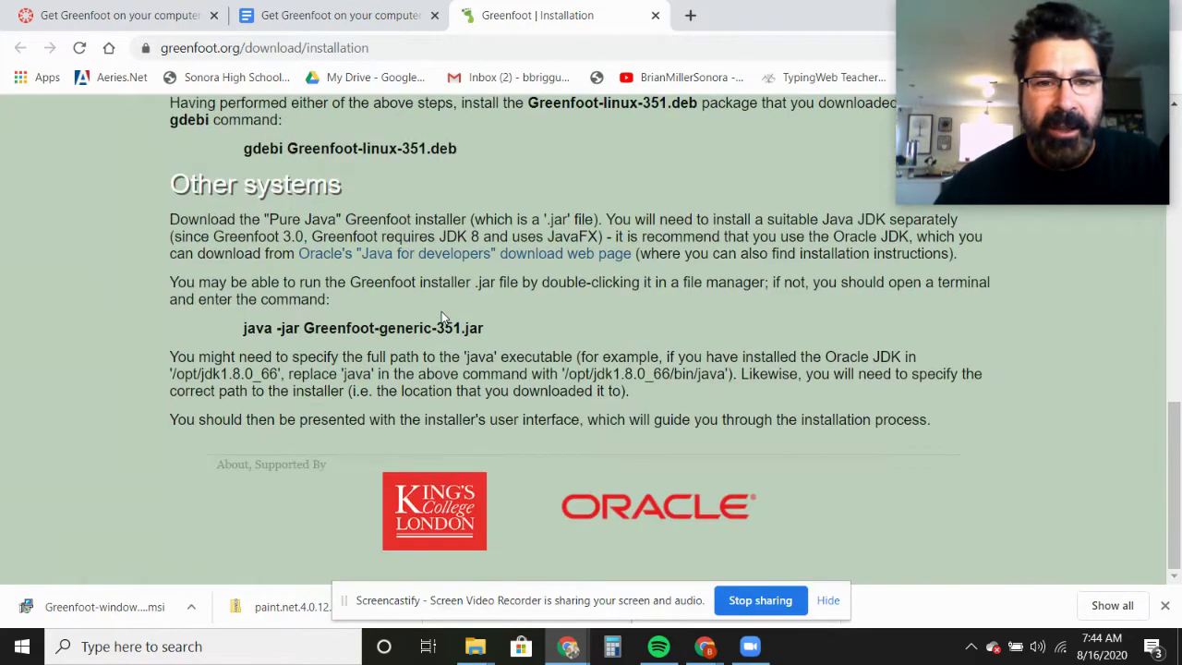
scroll(440, 323, "up", 12)
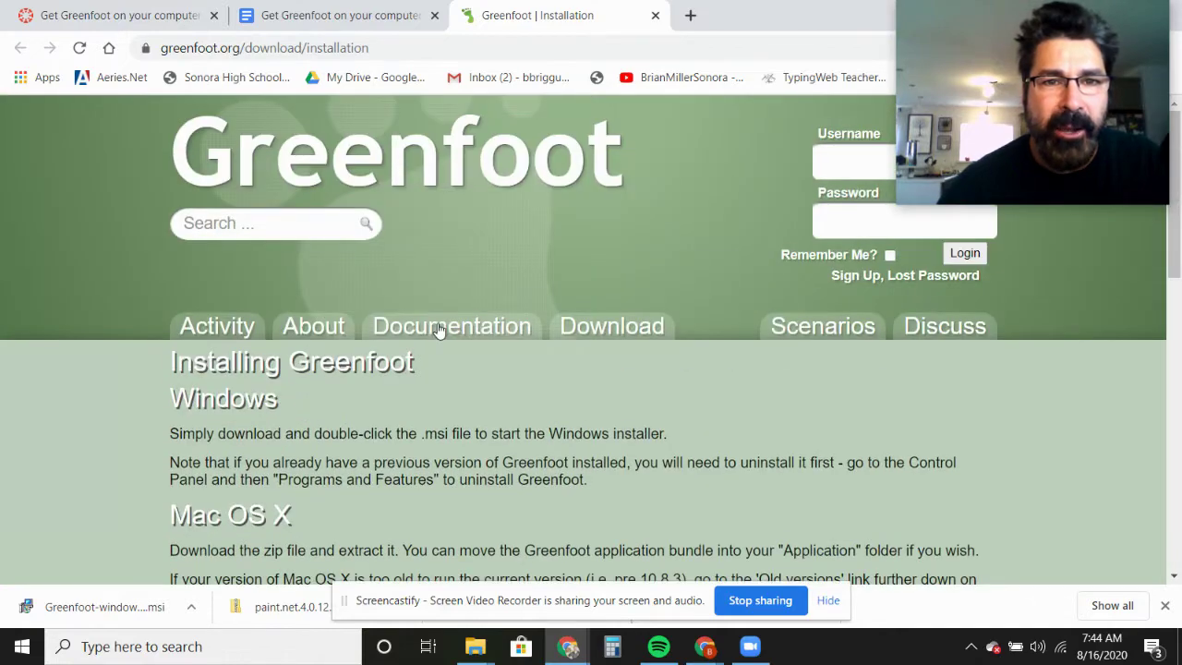
scroll(370, 296, "down", 1)
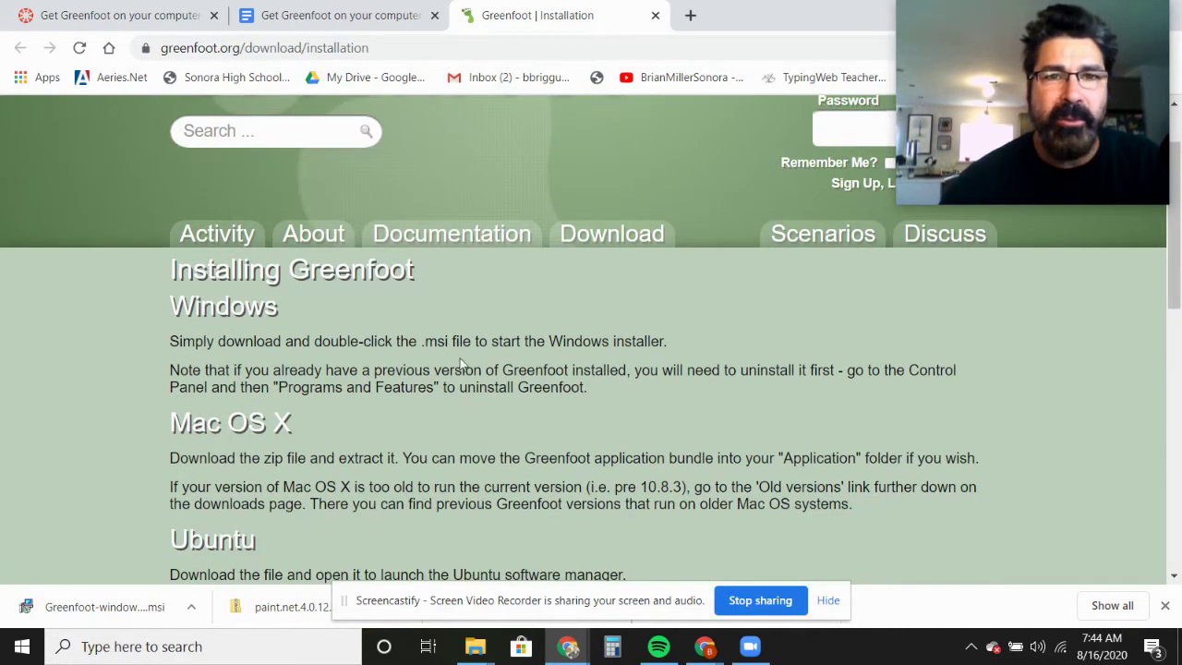
Step: Return to the instructions document, follow the "Get the Software" link, and download the Windows version of Greenfoot
left_click(363, 24)
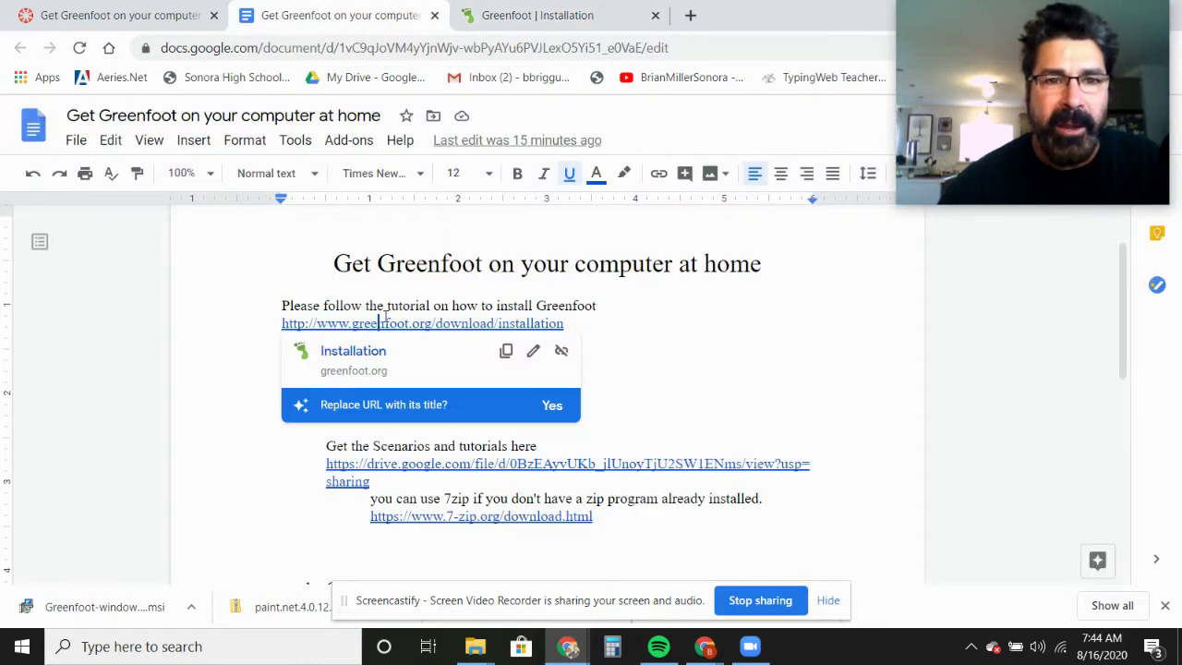
left_click(209, 361)
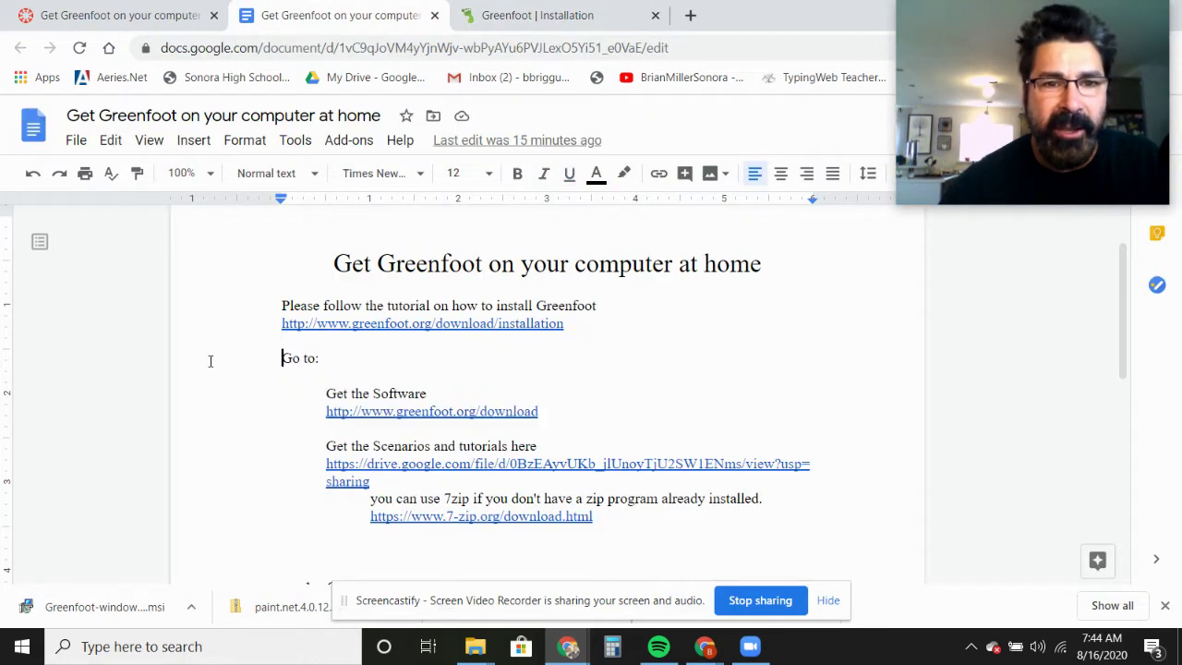
left_click(387, 414)
left_click(406, 439)
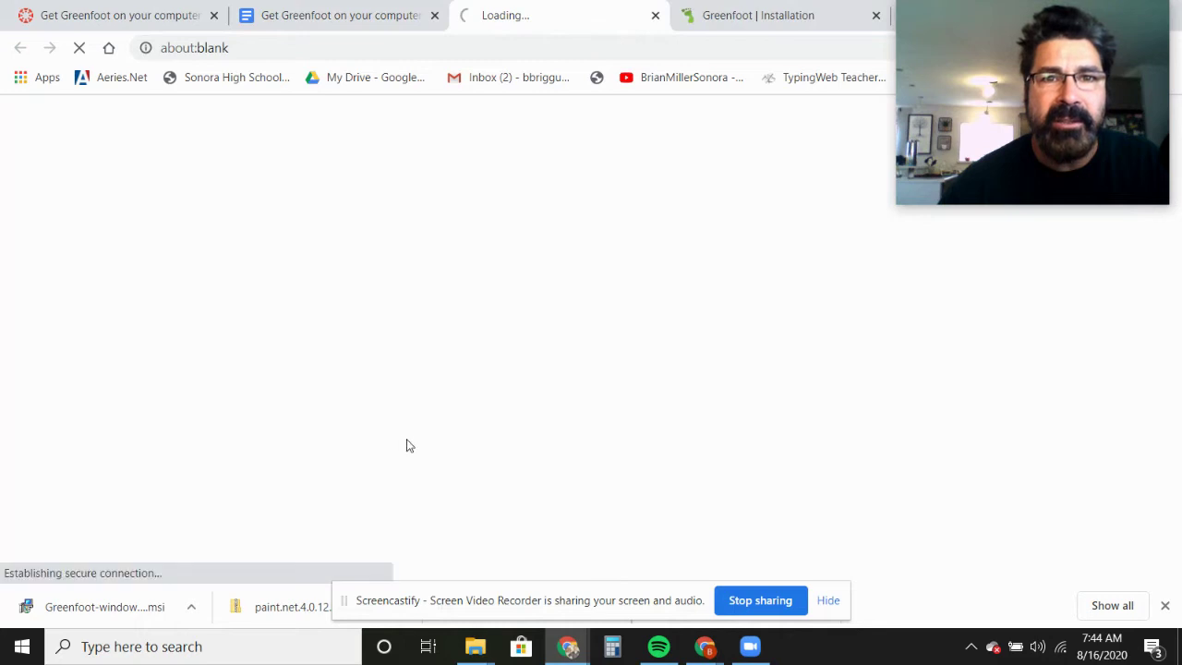
scroll(492, 291, "down", 2)
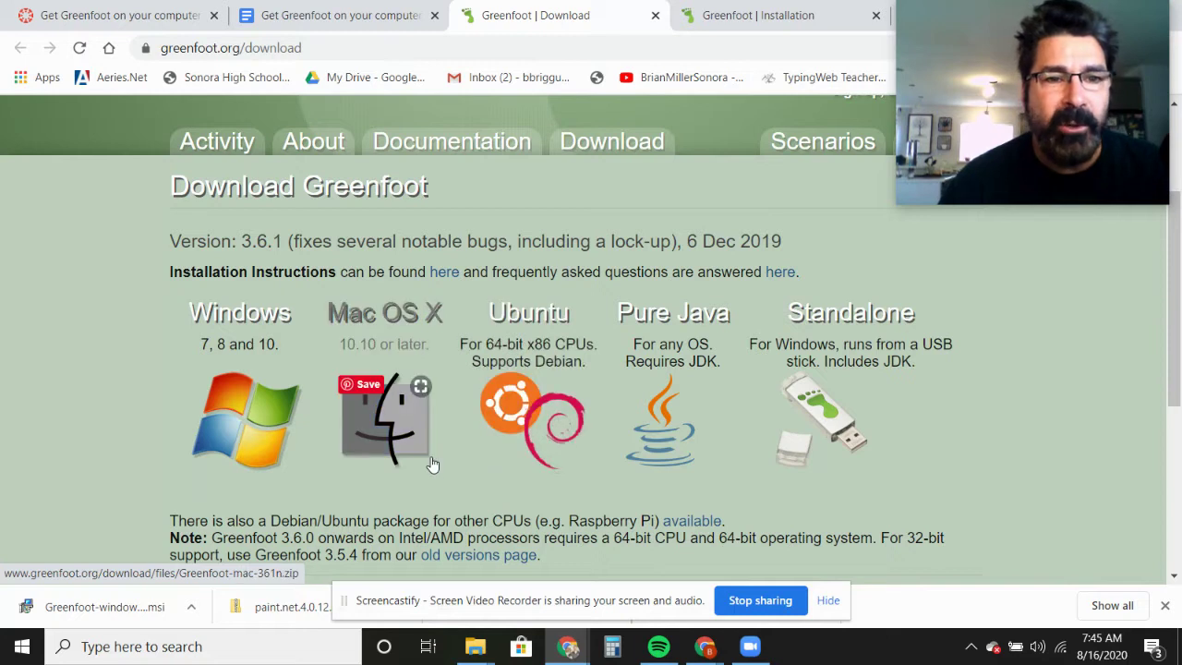
left_click(248, 442)
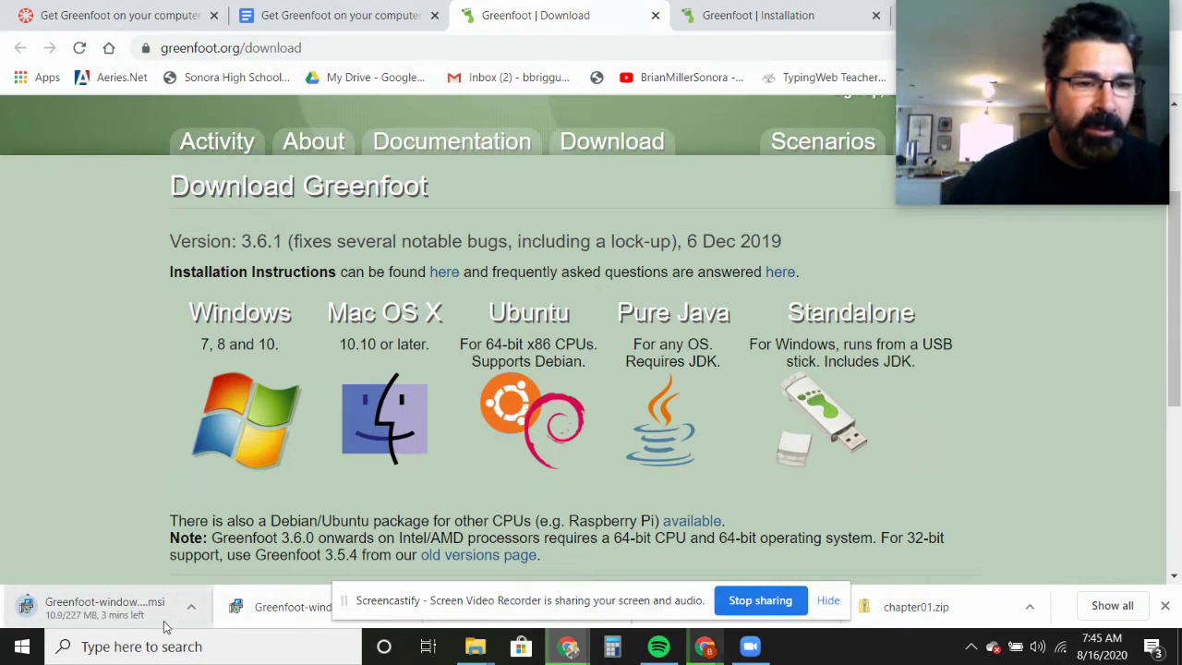
Step: Show the downloading Greenfoot installer in its folder and dismiss that folder window
left_click(193, 611)
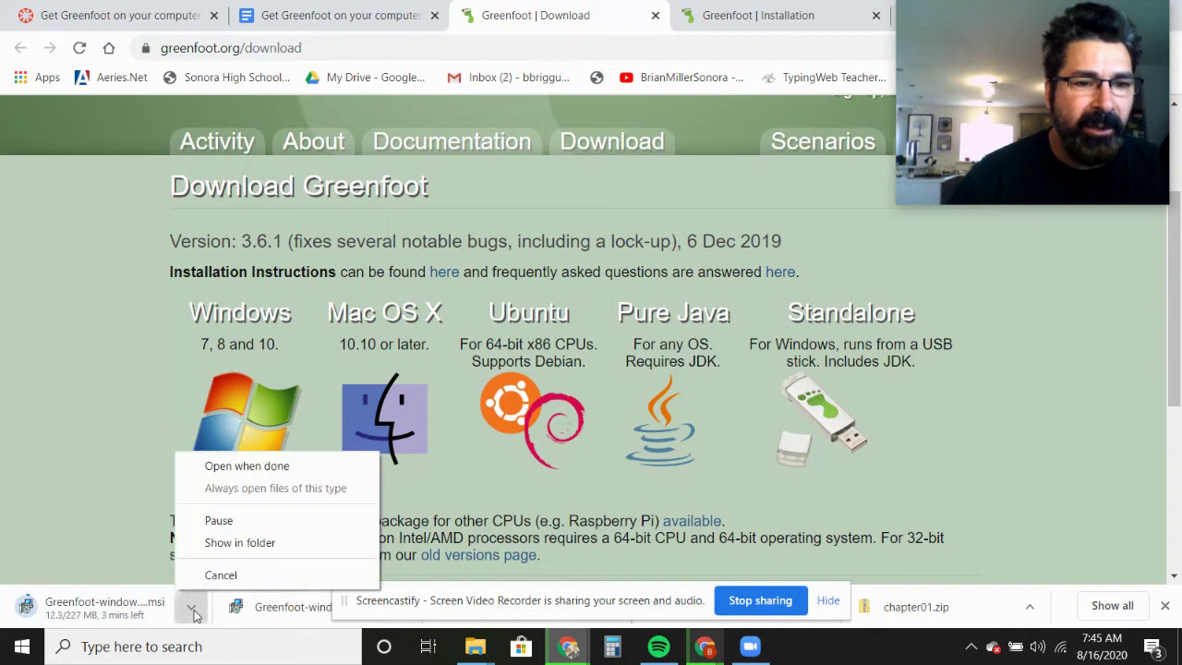
left_click(239, 542)
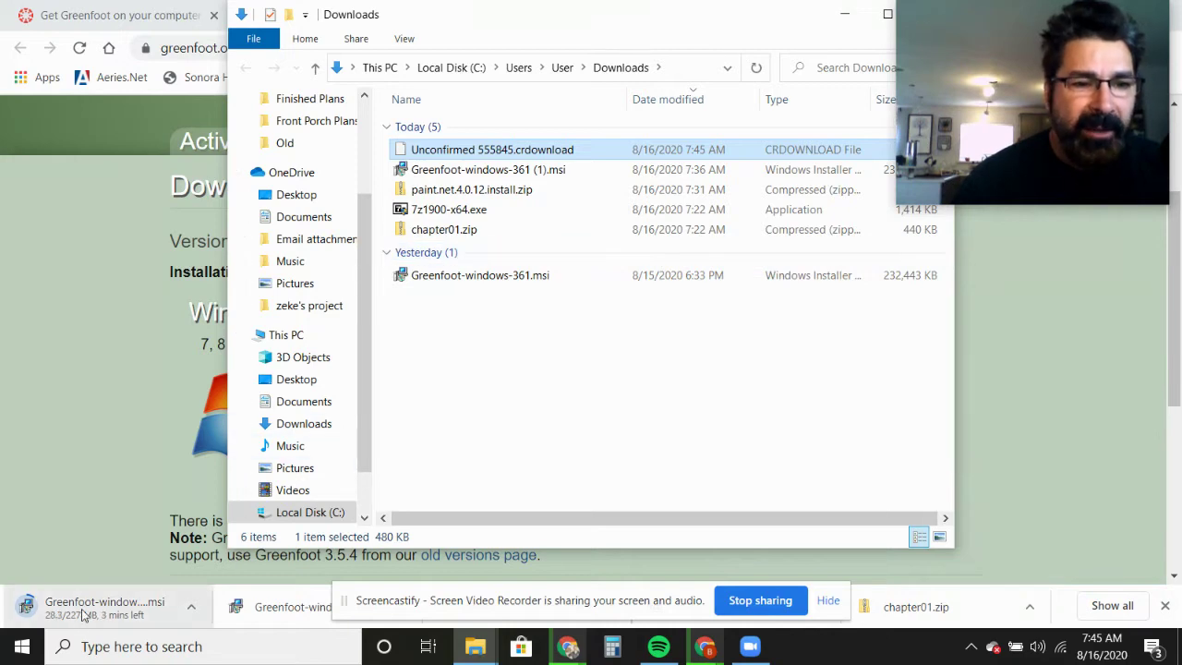
left_click_drag(675, 44, 496, 69)
left_click(743, 53)
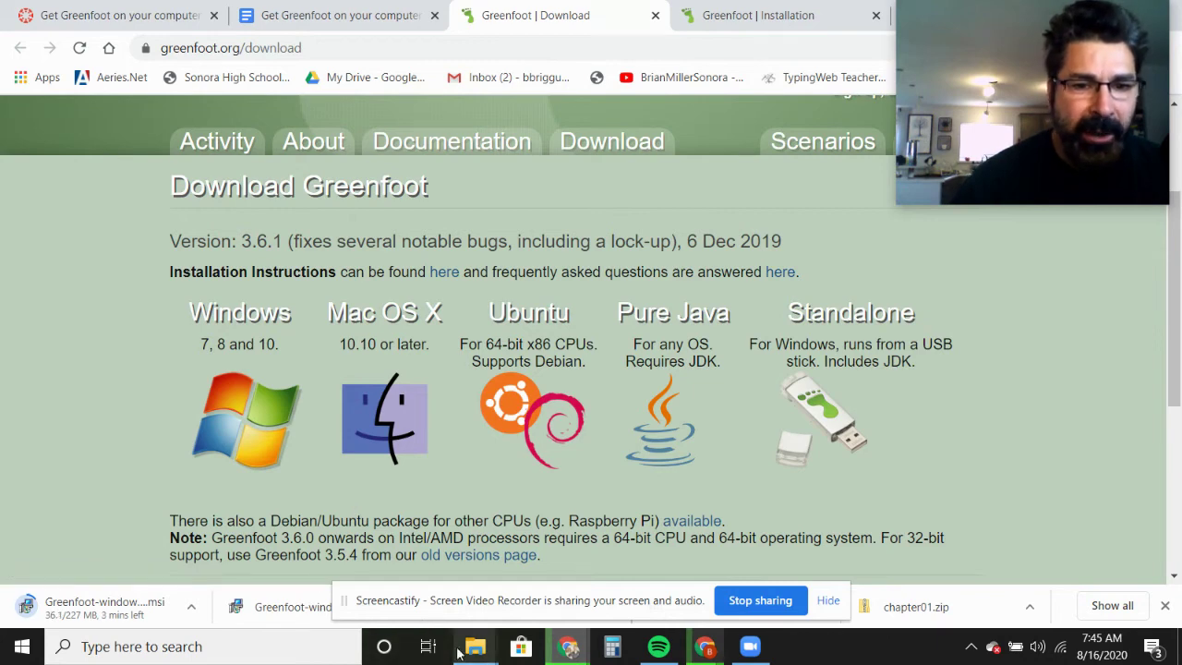
Step: Switch to the File Explorer window already open and display the Downloads folder's contents
mouse_move(479, 653)
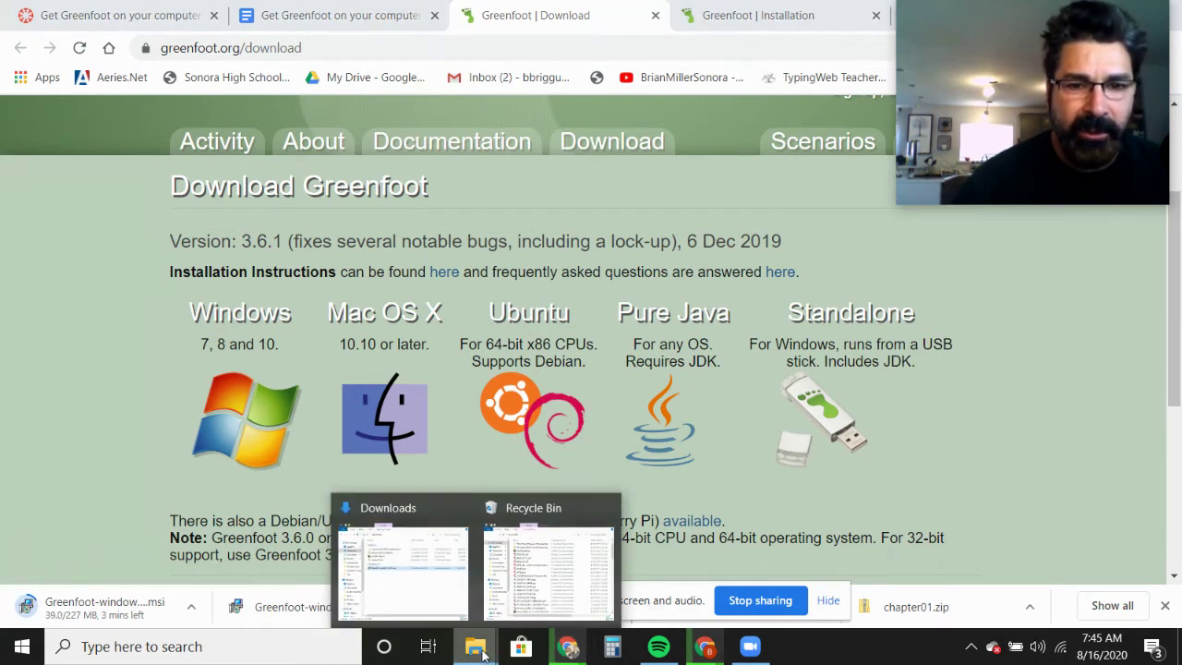
left_click(434, 596)
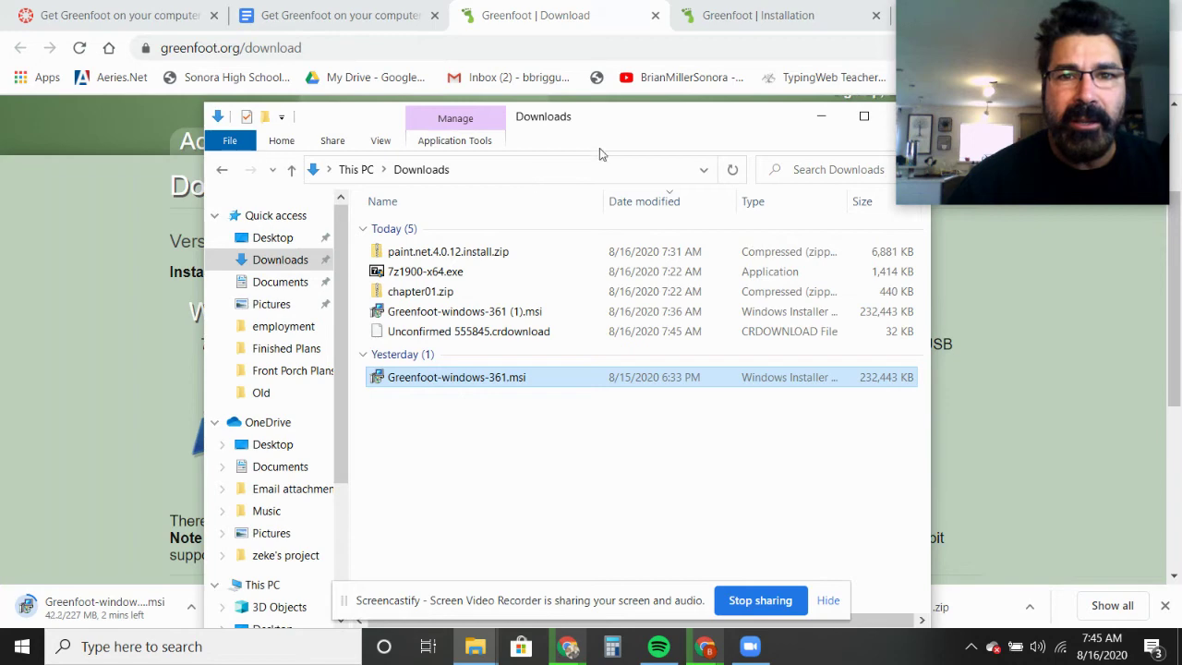
left_click_drag(603, 111, 578, 76)
scroll(312, 318, "down", 2)
scroll(312, 319, "down", 2)
scroll(309, 317, "up", 4)
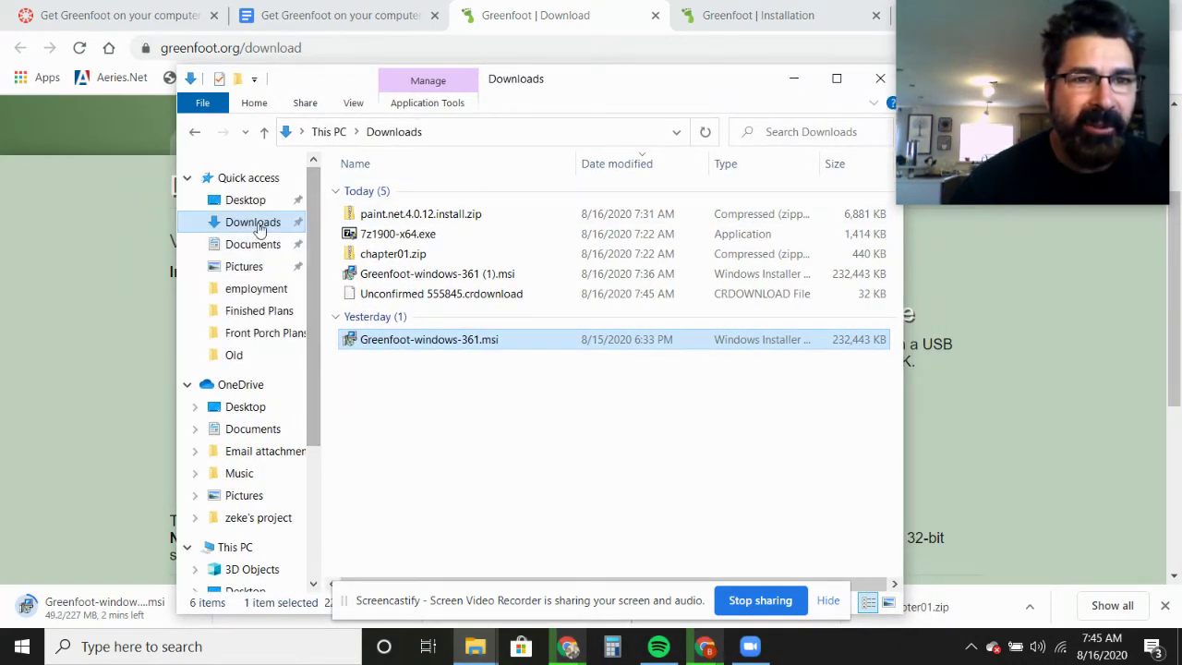
left_click(249, 231)
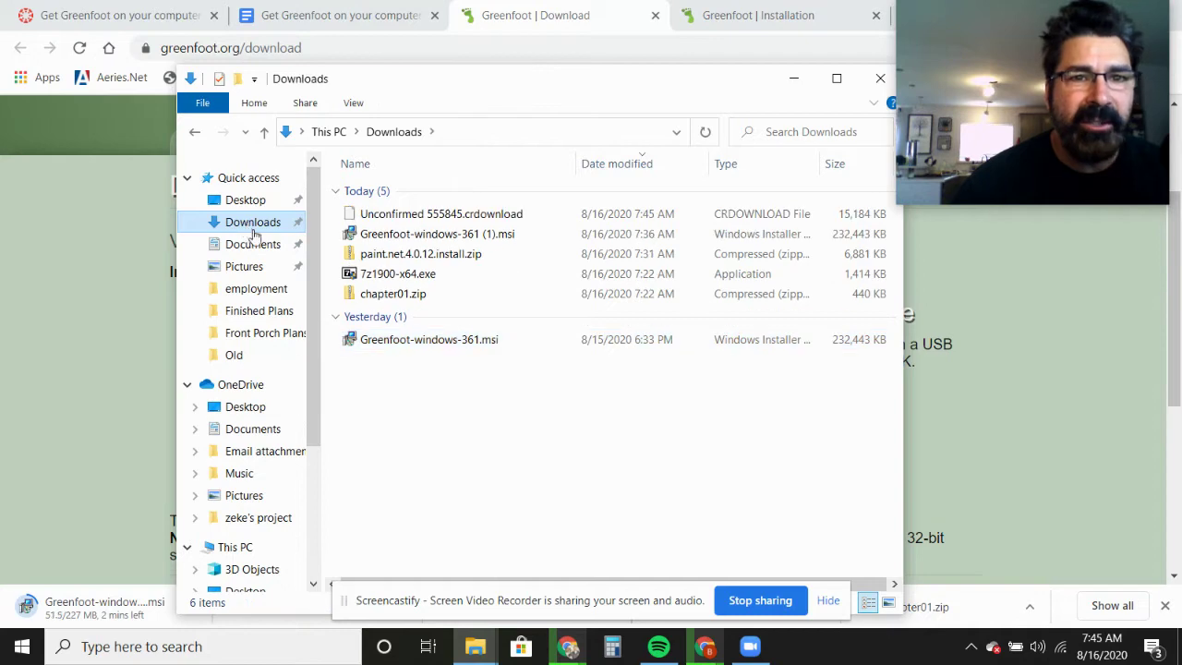
Step: Run Greenfoot-windows-361.msi and start a repair of the existing Greenfoot installation in the setup wizard
double_click(410, 342)
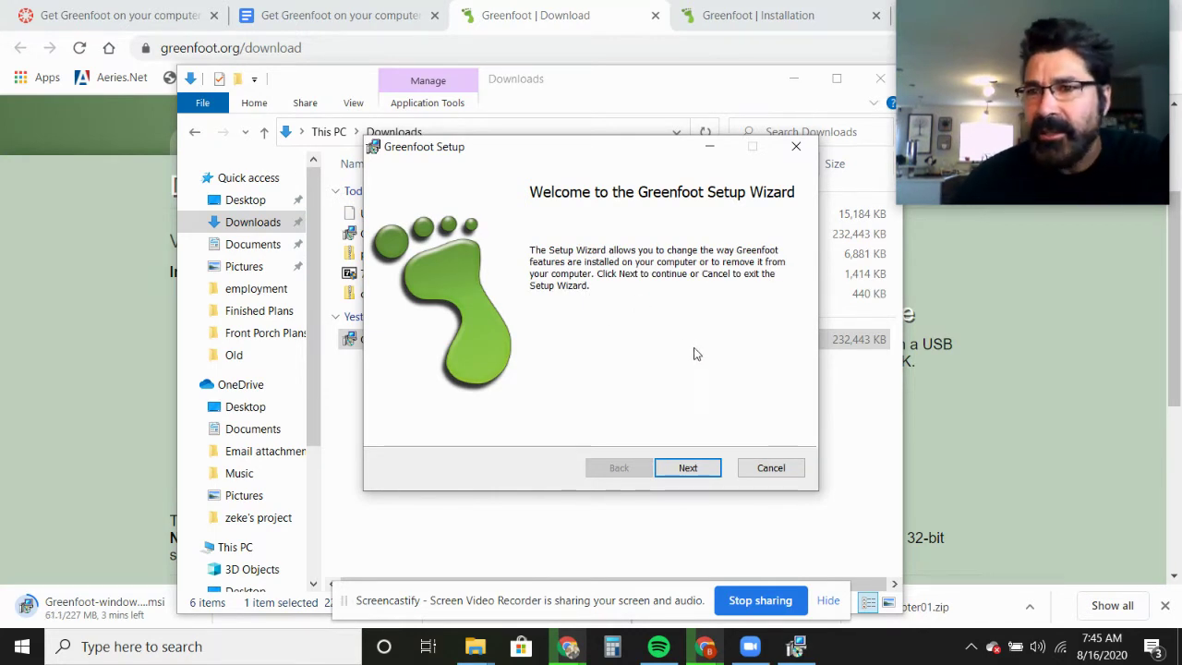
left_click(687, 467)
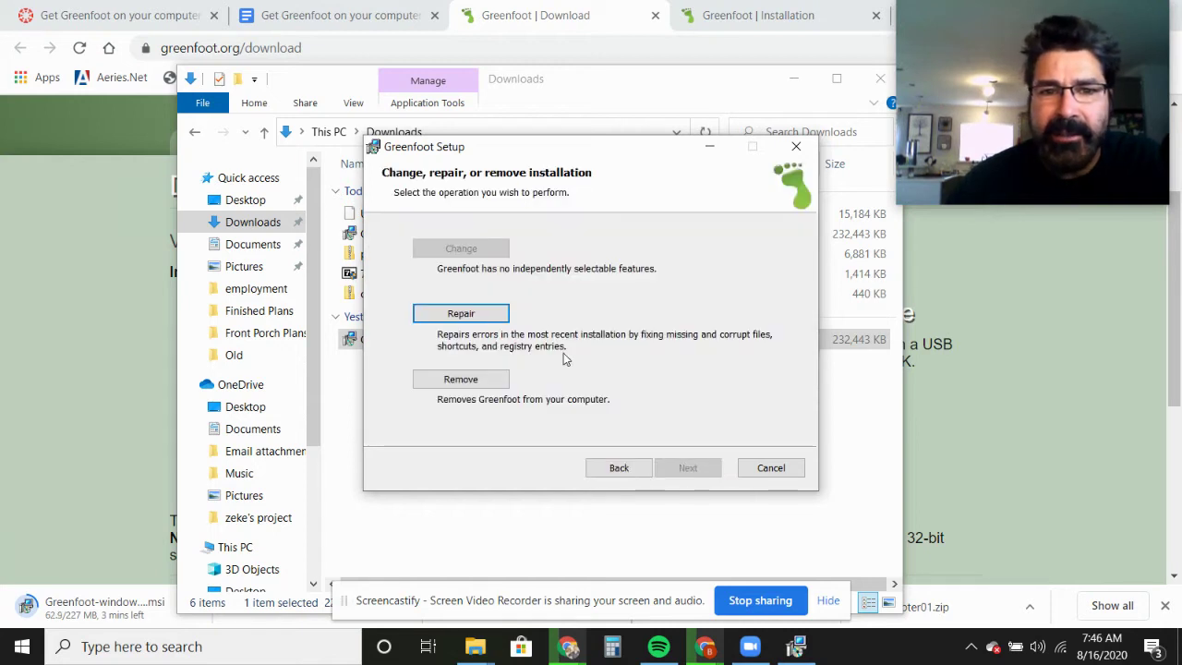
left_click(463, 318)
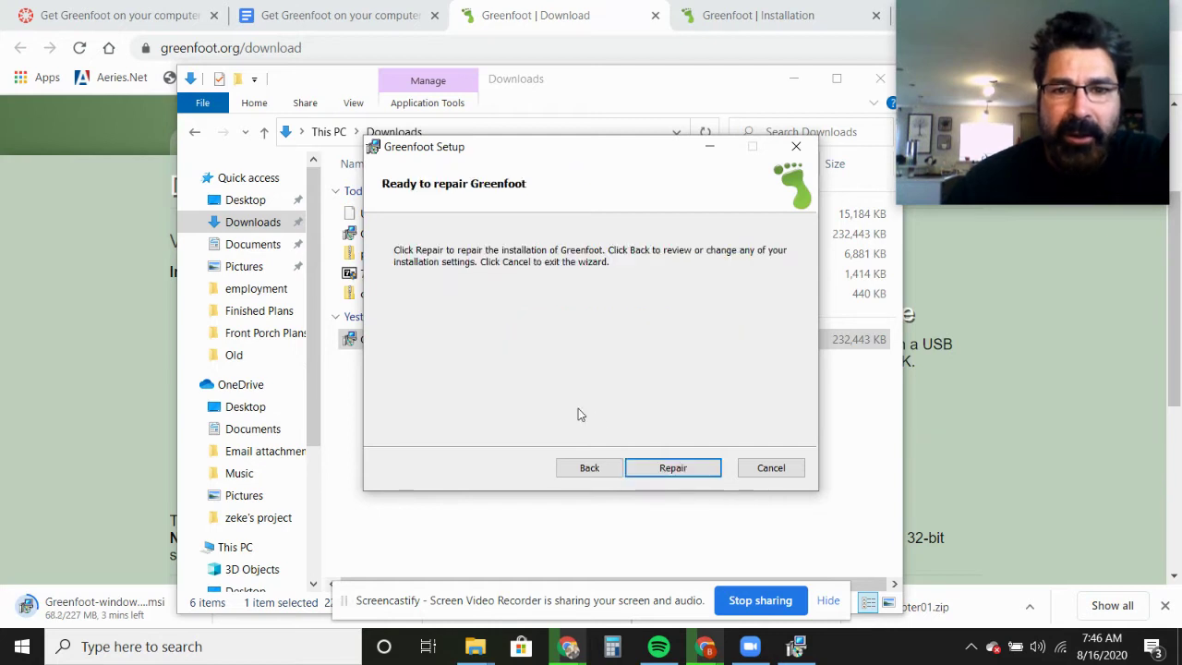
left_click(673, 468)
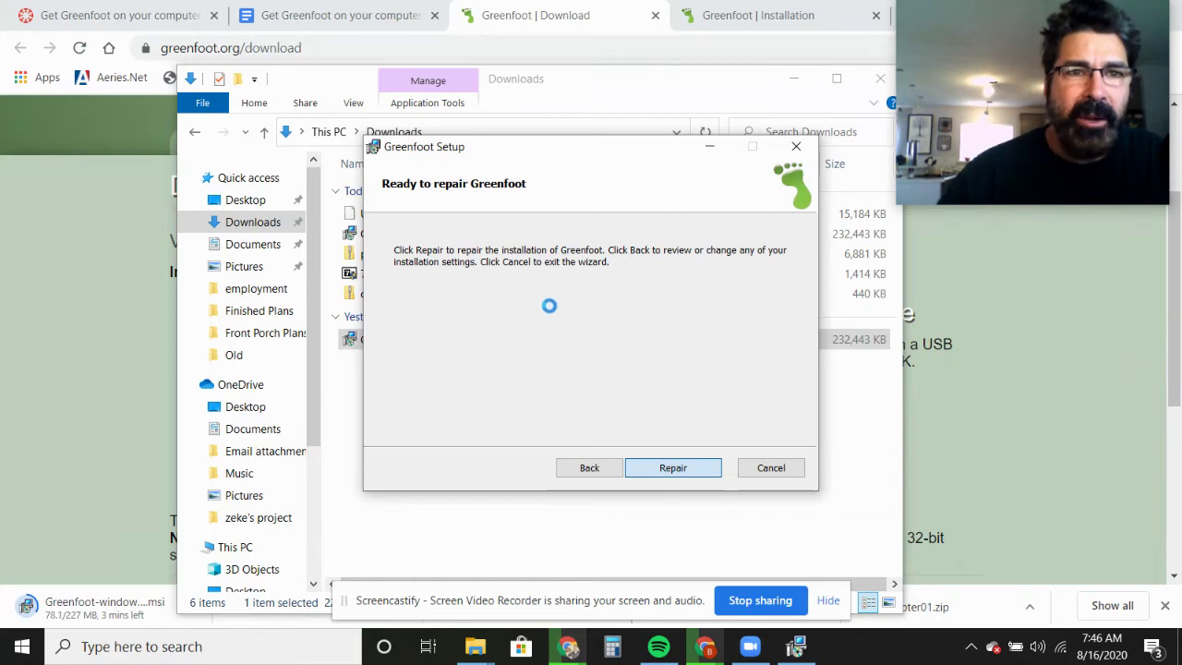
Step: Return to the instructions document, open the linked chapter01.zip scenarios file in Google Drive, and download it
left_click(331, 17)
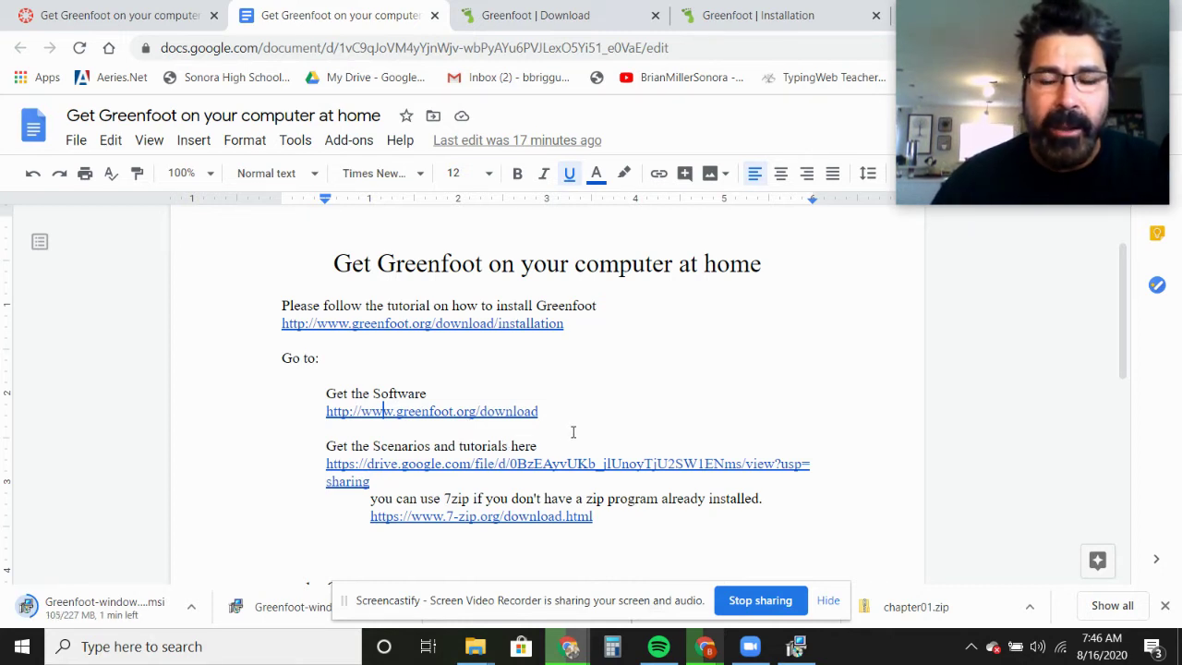
left_click(416, 465)
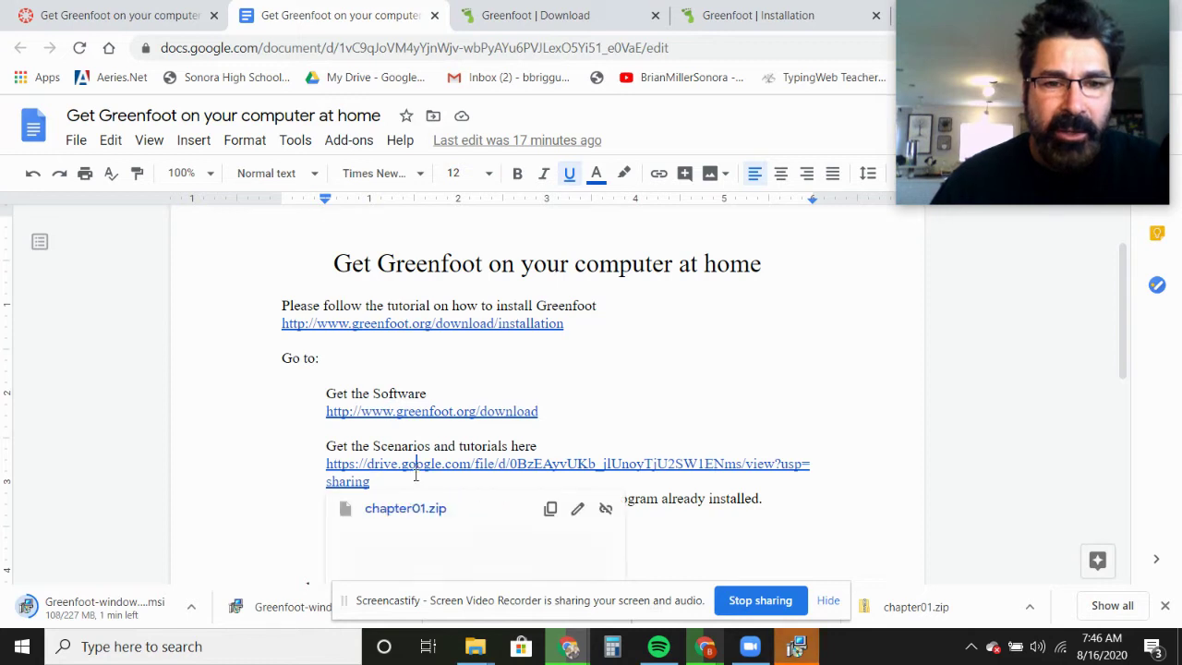
left_click(407, 508)
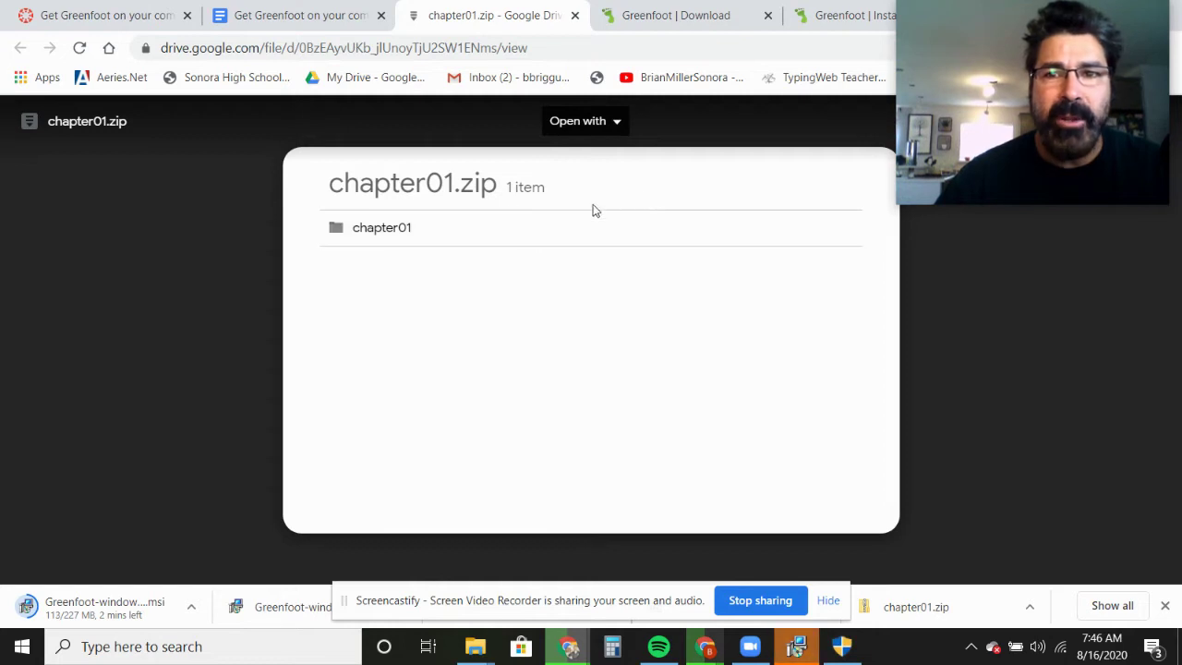
left_click_drag(992, 27, 147, 19)
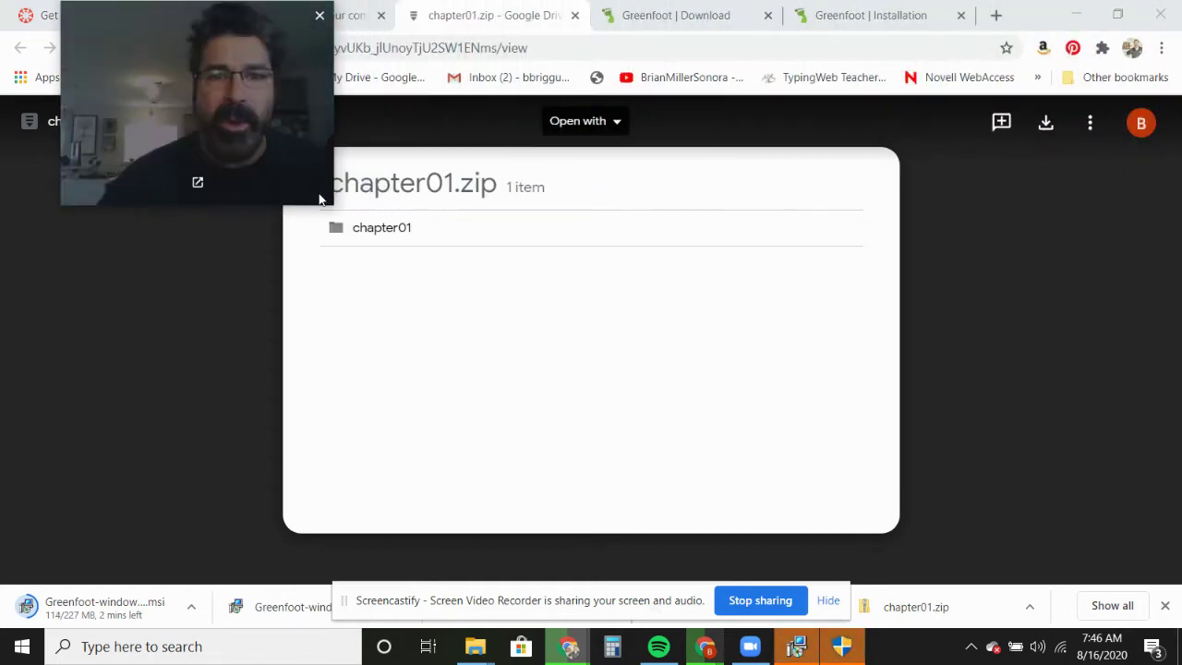
left_click(1047, 129)
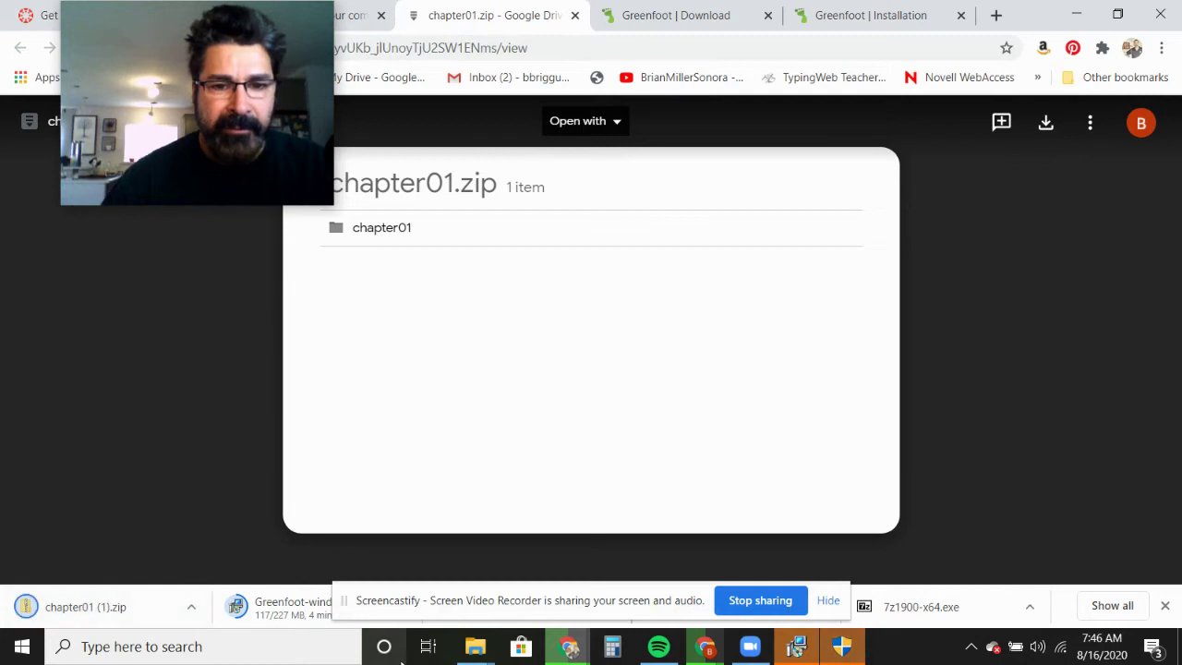
Step: Bring up the Downloads folder in File Explorer to check for the downloaded chapter01 zip file
mouse_move(475, 647)
left_click(453, 601)
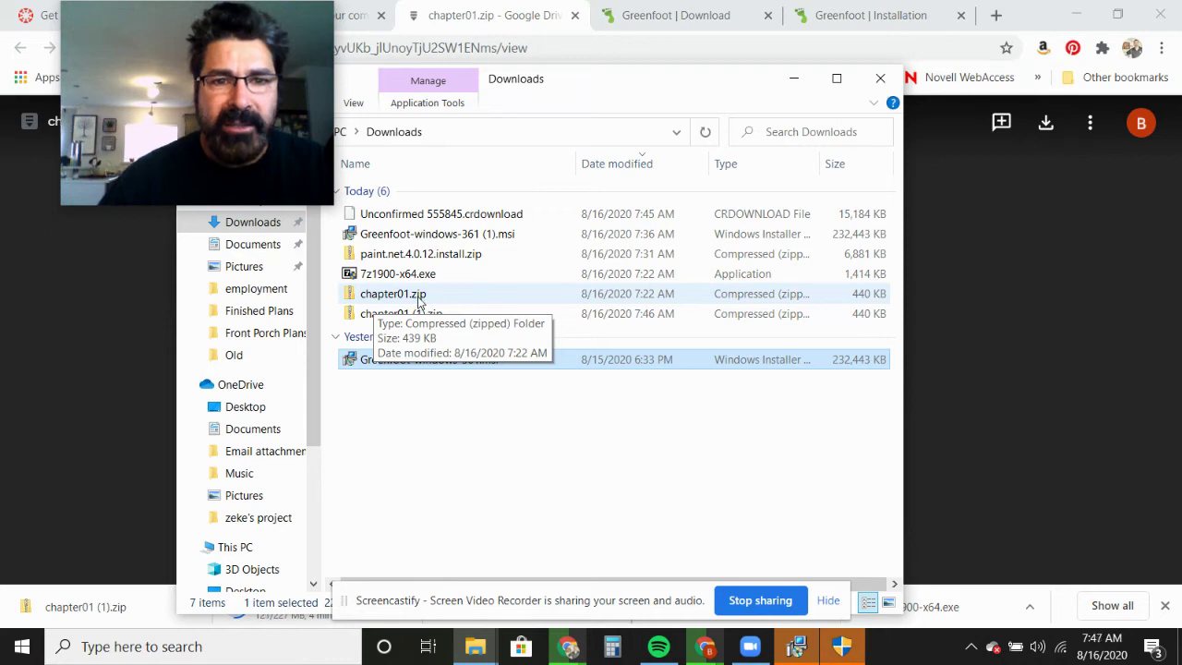
mouse_move(187, 96)
left_click_drag(188, 93, 1051, 104)
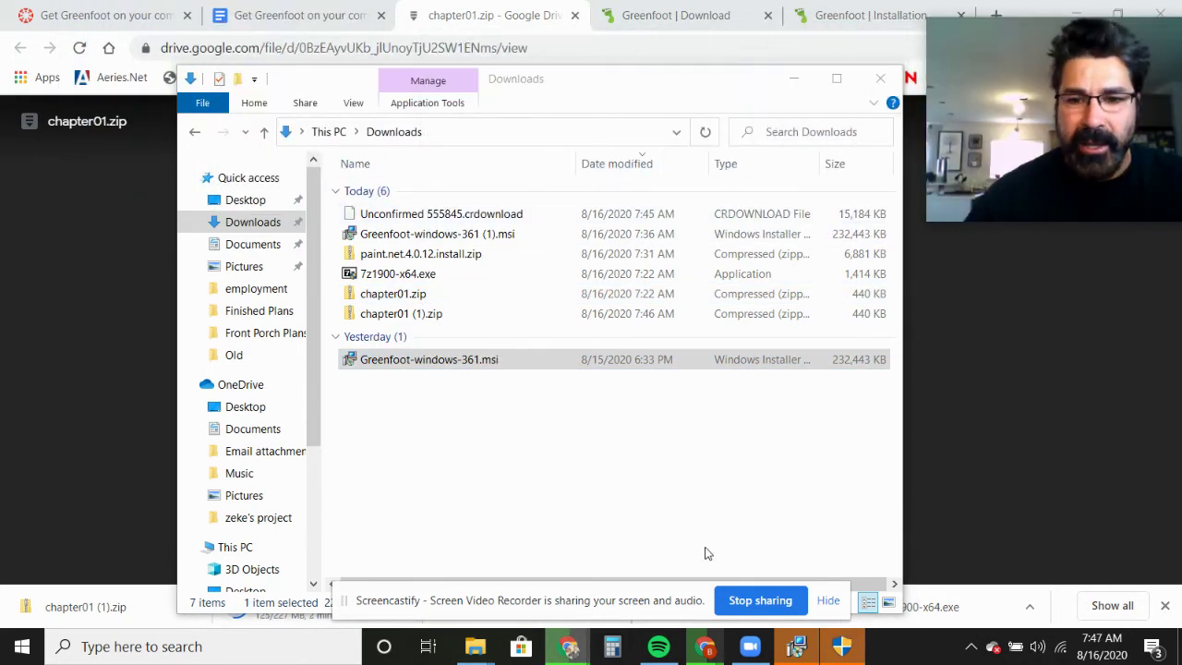
Step: Respond to the pending administrator permission request and bring the Greenfoot Setup window forward to check the repair's progress
left_click(846, 651)
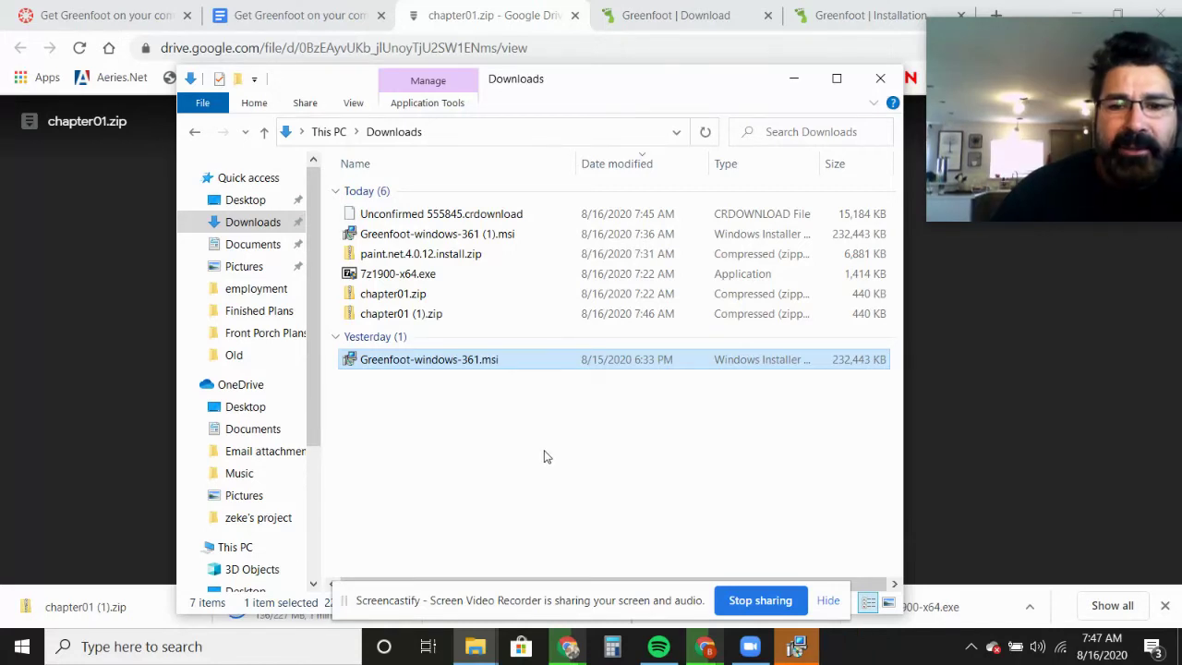
left_click(801, 639)
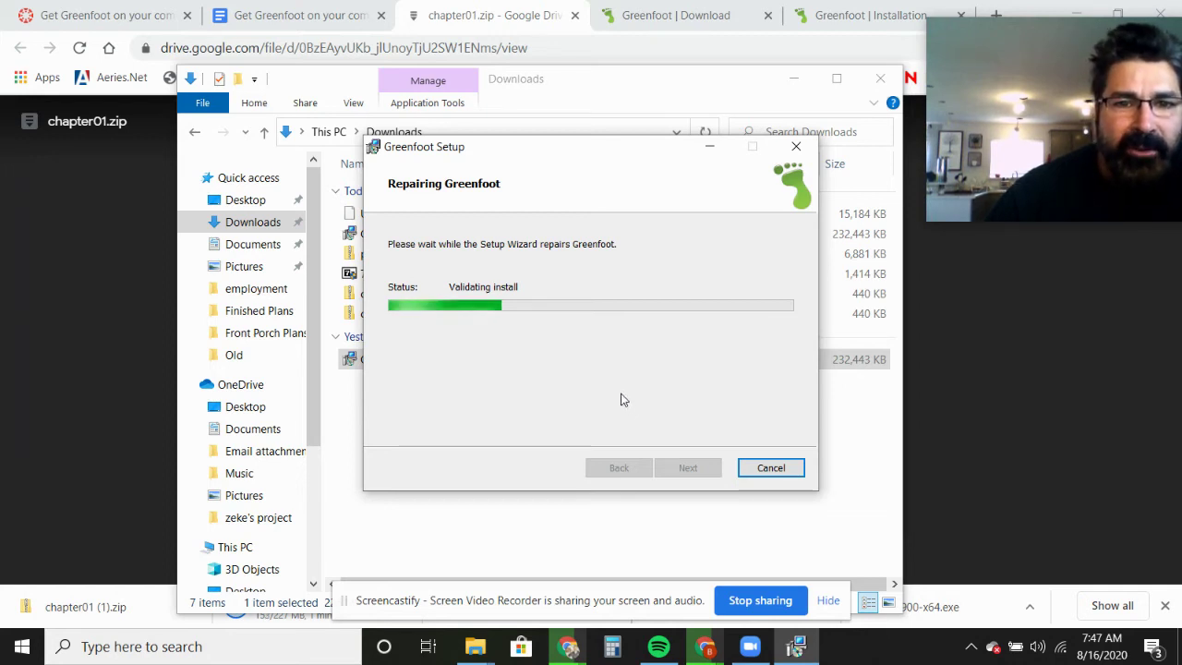
mouse_move(487, 638)
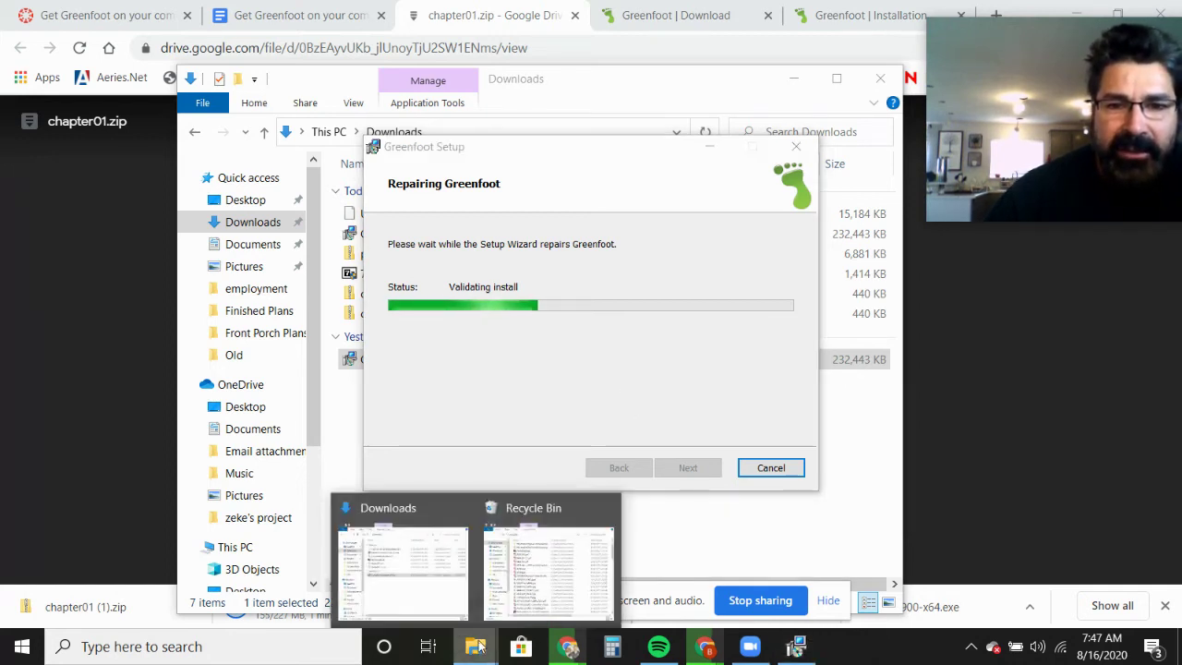
Step: Bring the Downloads folder forward, extract chapter01.zip there with 7-Zip's Extract Here, and refresh the file listing
left_click(467, 591)
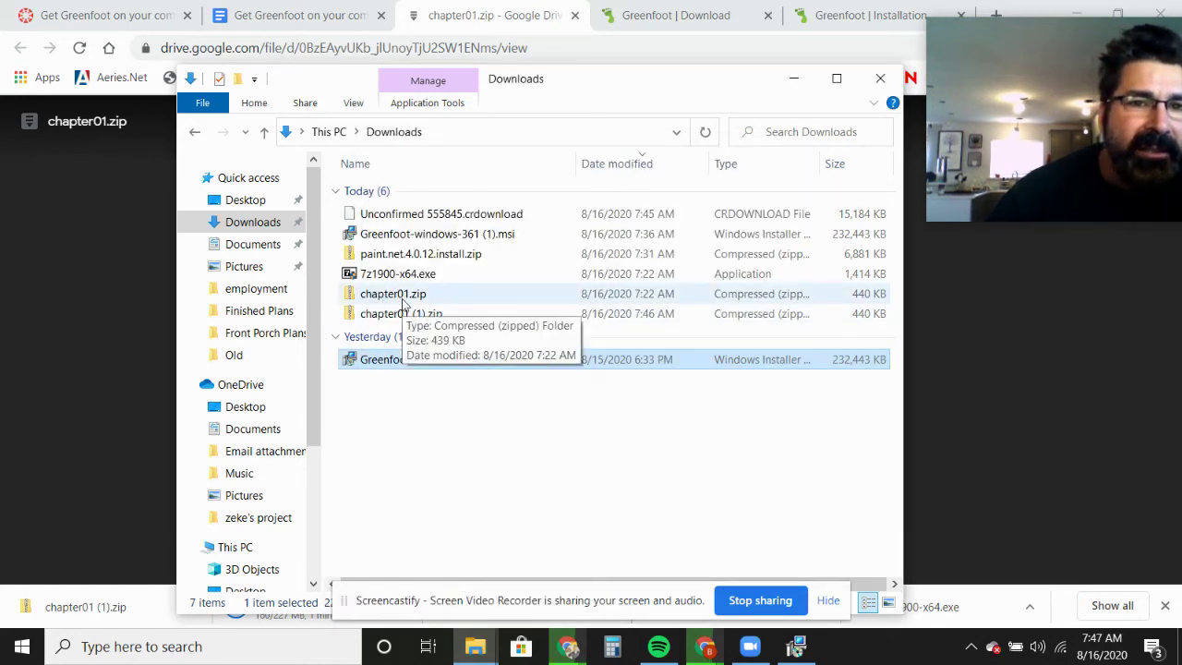
left_click(382, 294)
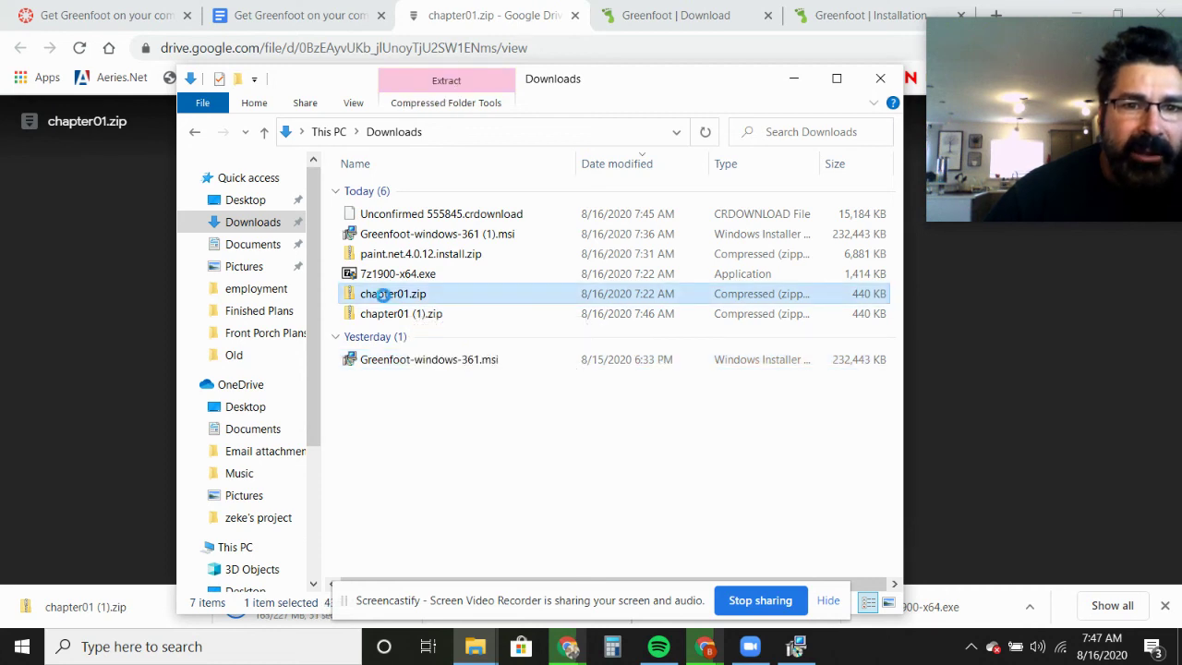
right_click(384, 296)
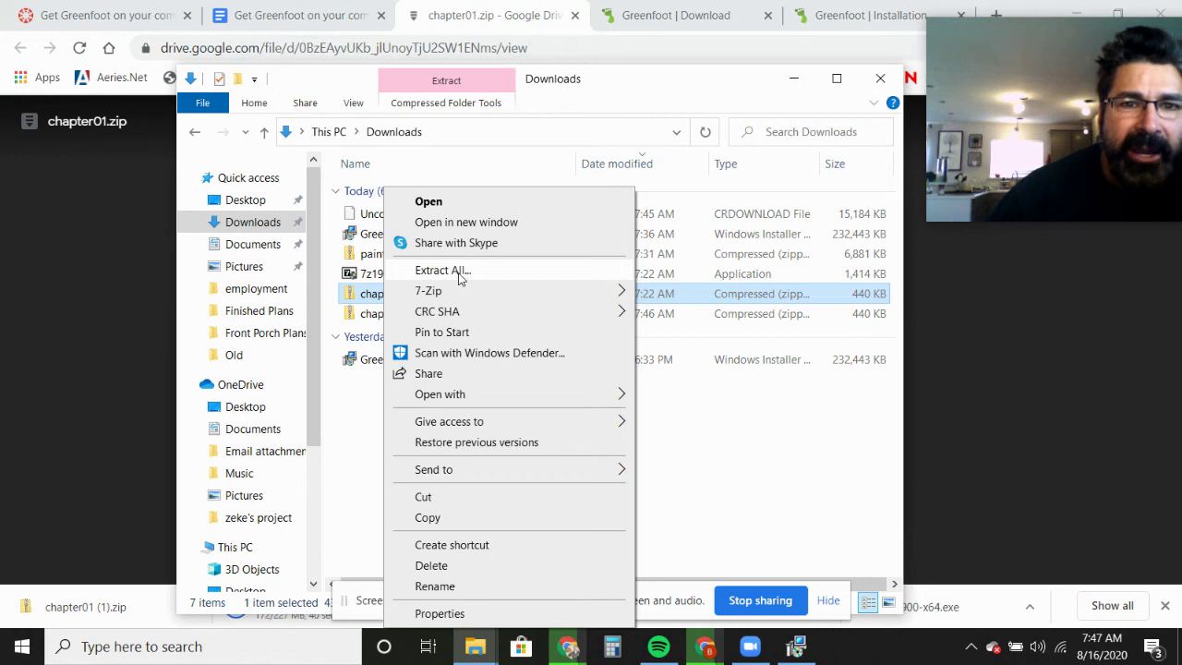
mouse_move(452, 297)
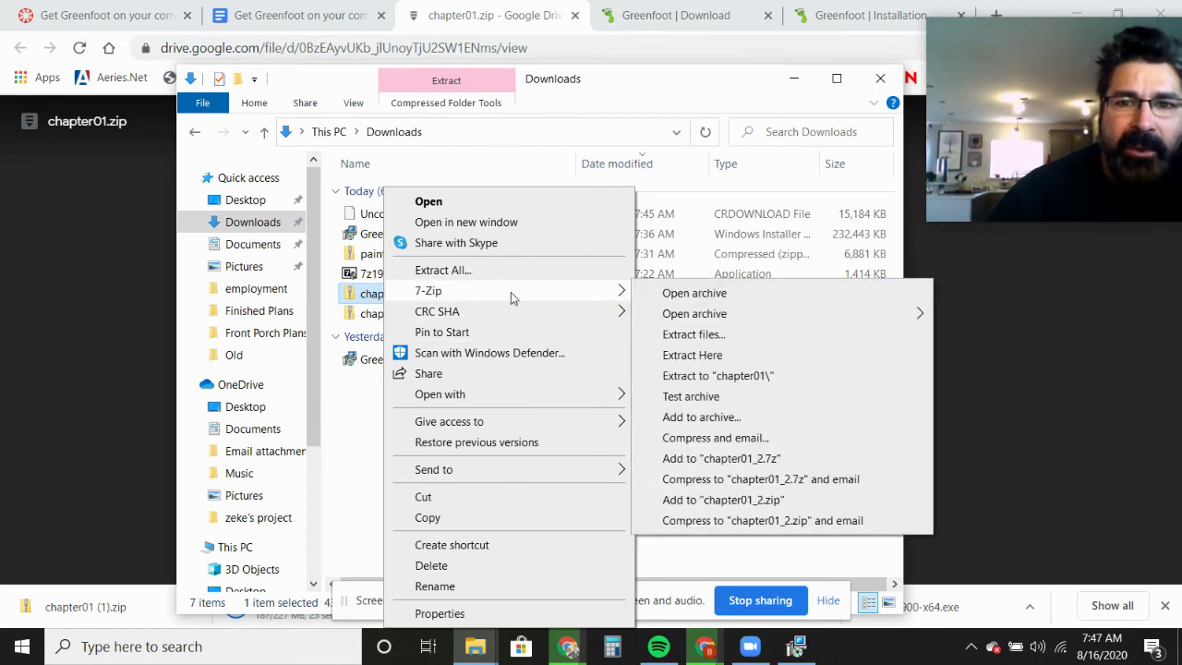
left_click(693, 355)
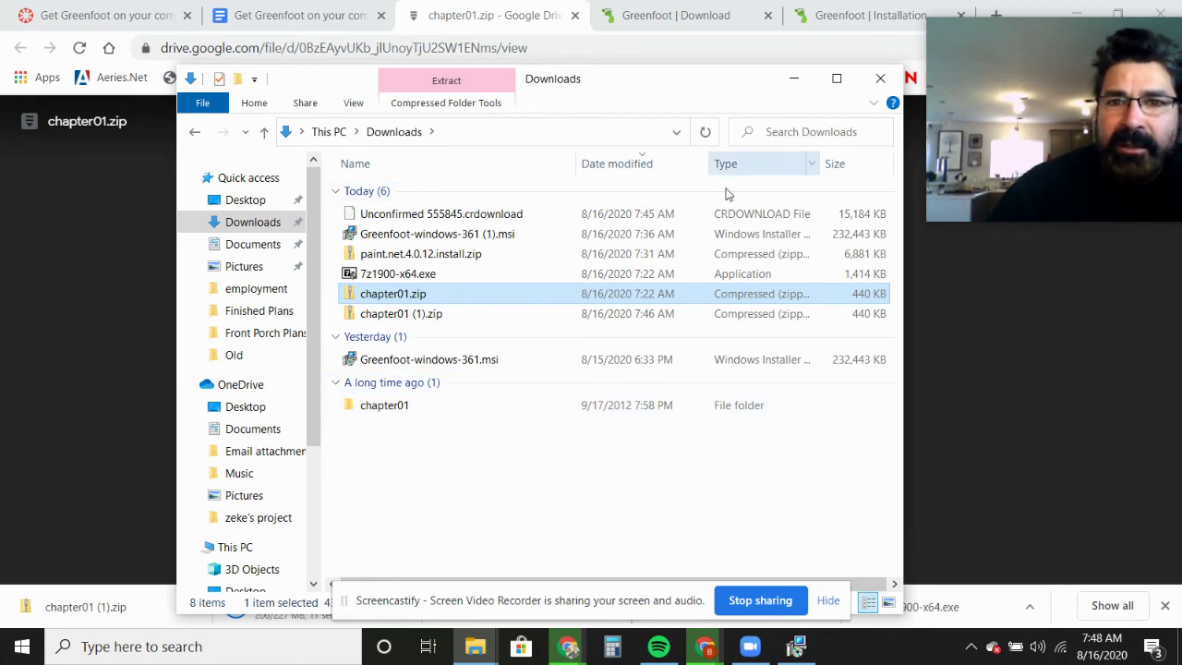
left_click(705, 133)
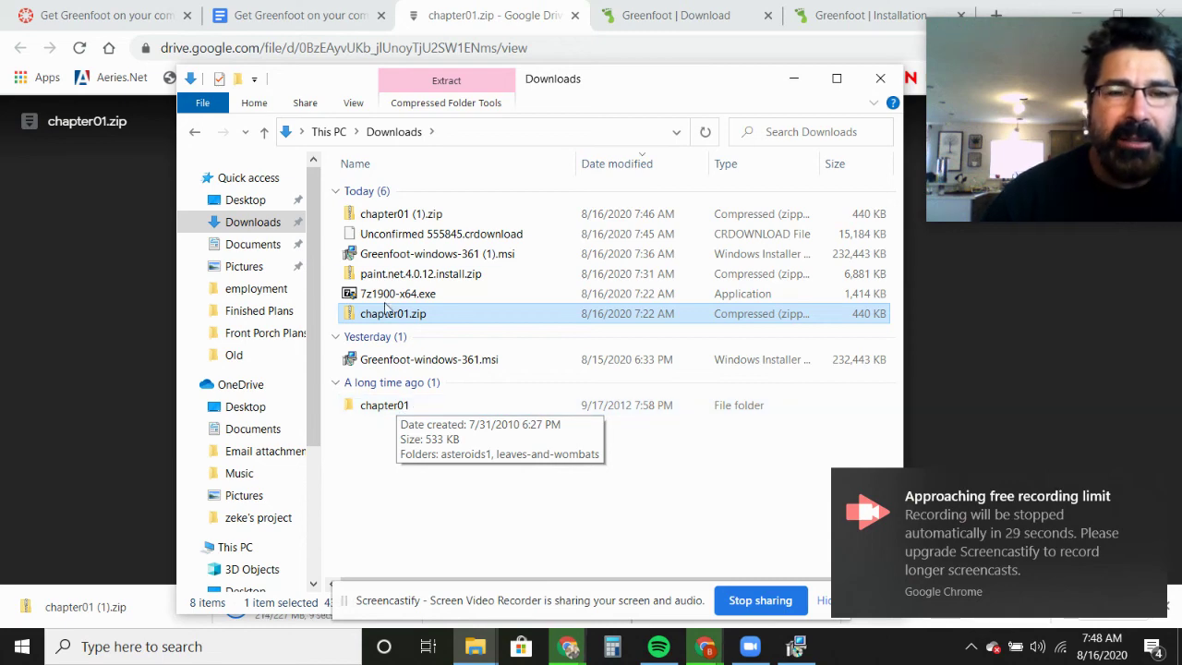
Step: Return to the Greenfoot instructions document in Chrome and open its linked 7-Zip download page
left_click(301, 28)
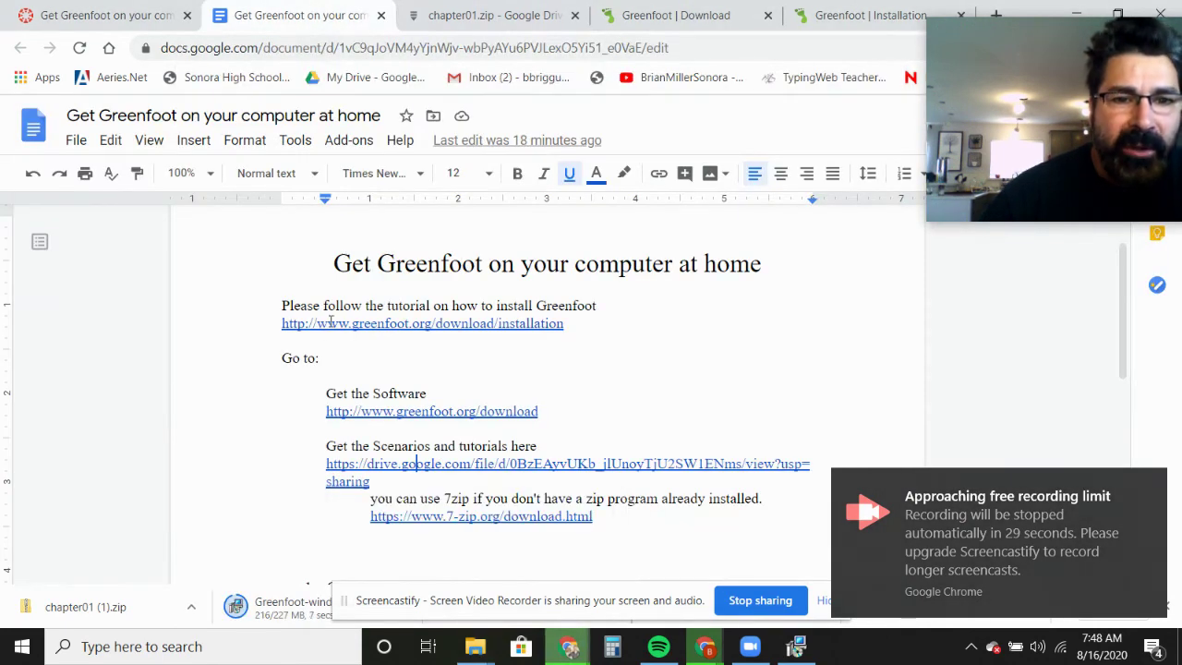
scroll(256, 388, "down", 1)
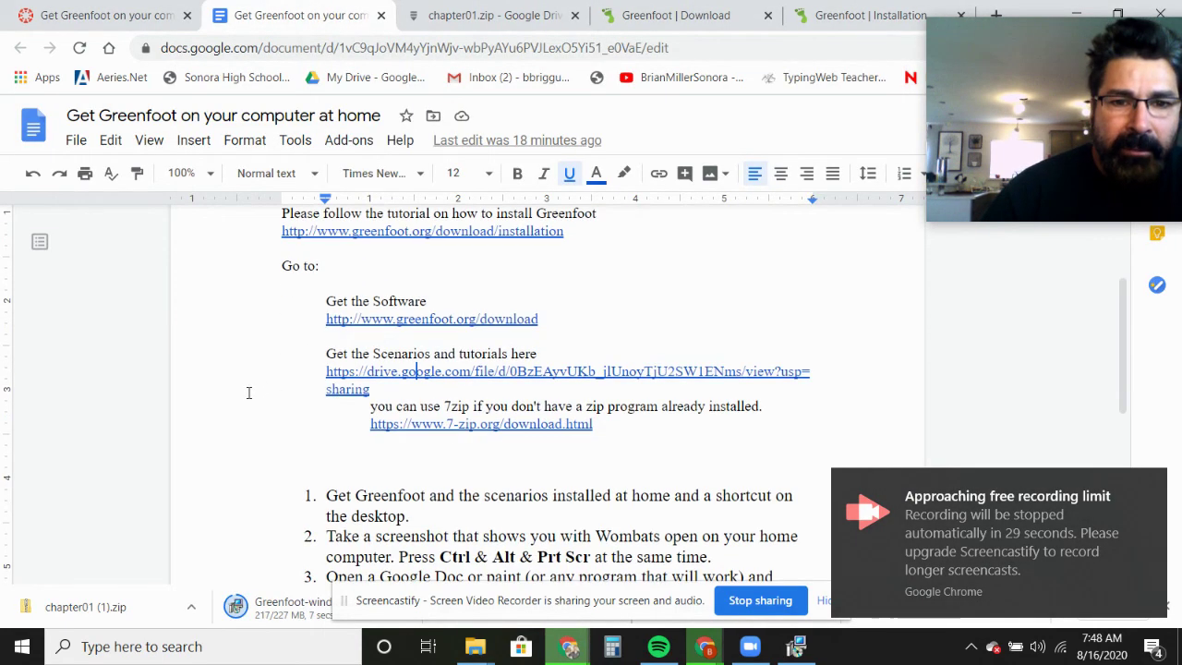
right_click(444, 431)
left_click(425, 428)
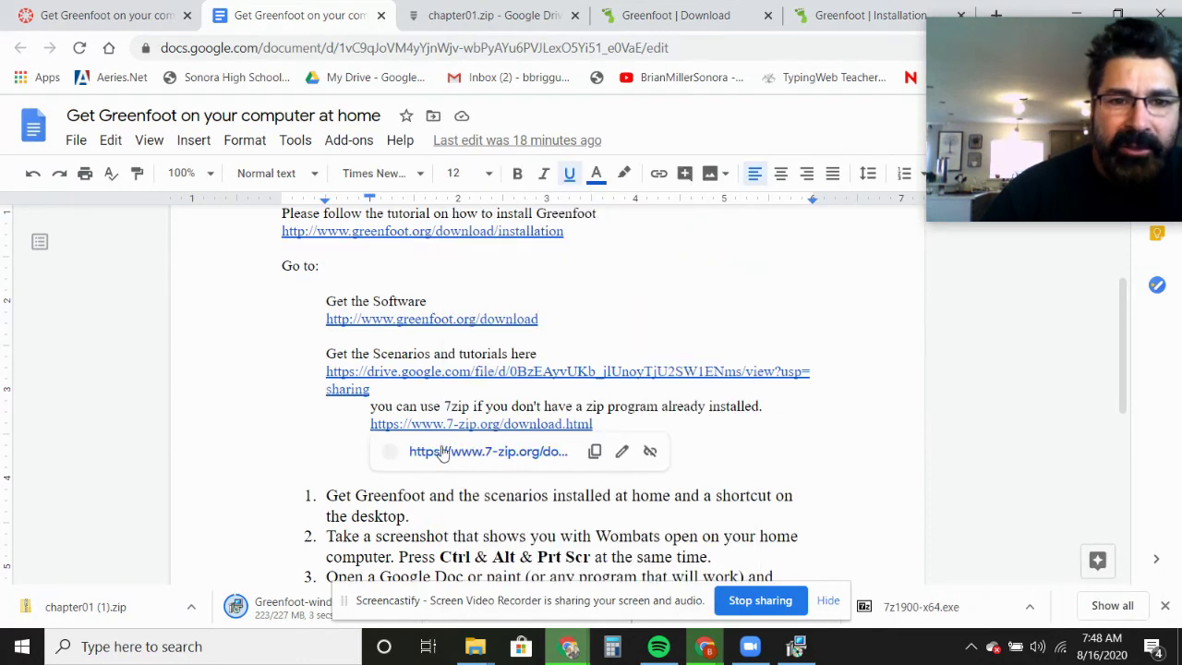
left_click(442, 453)
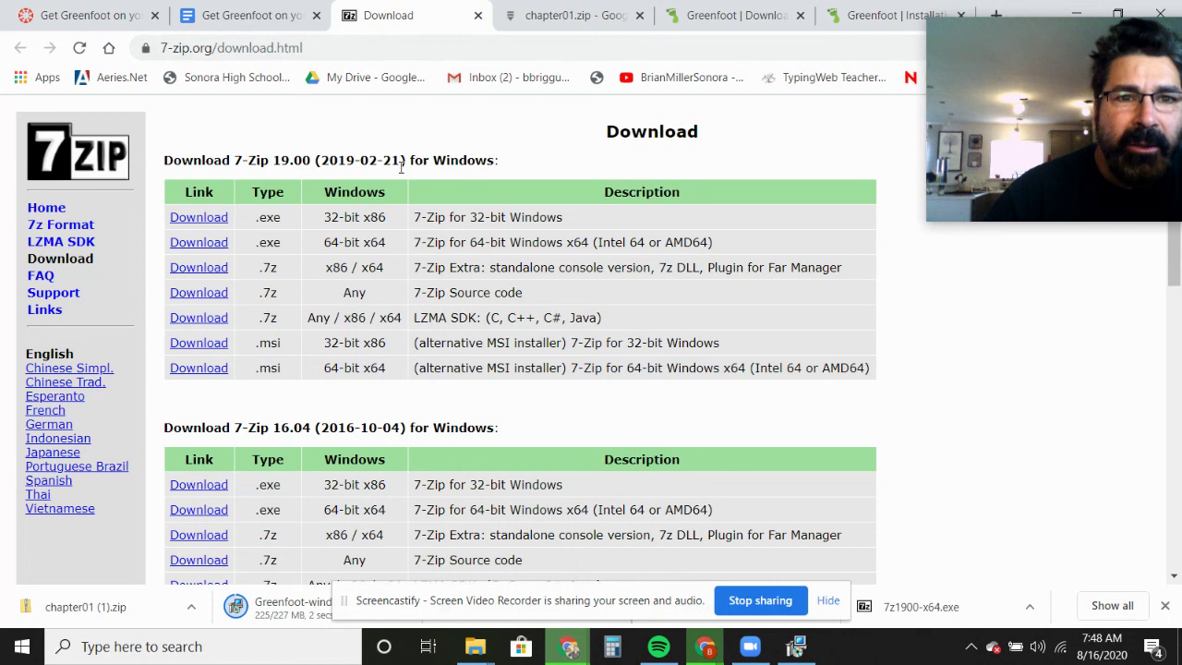